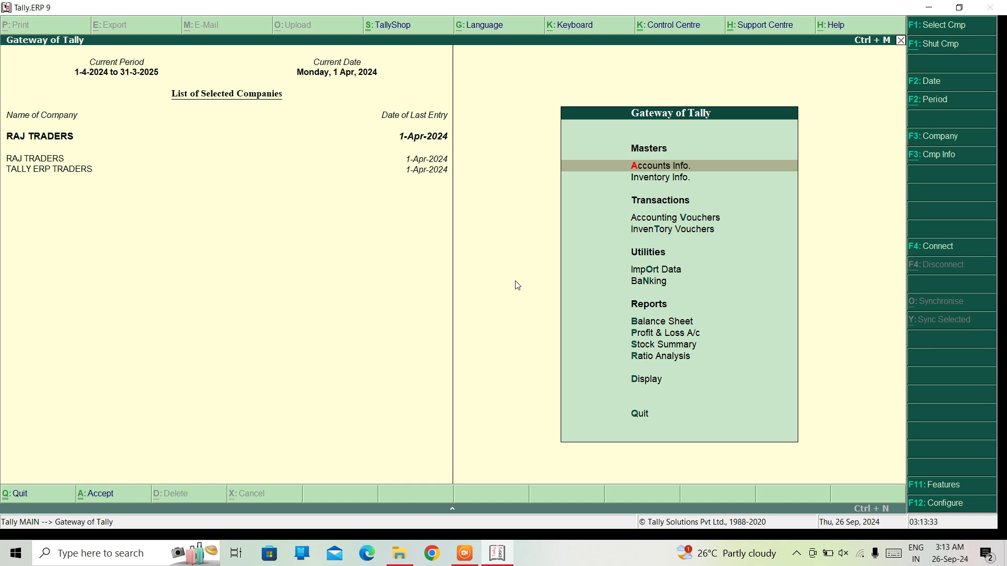
Step: Open accounting voucher creation for RAJ TRADERS and switch the voucher type to Contra
key(Down)
key(Down)
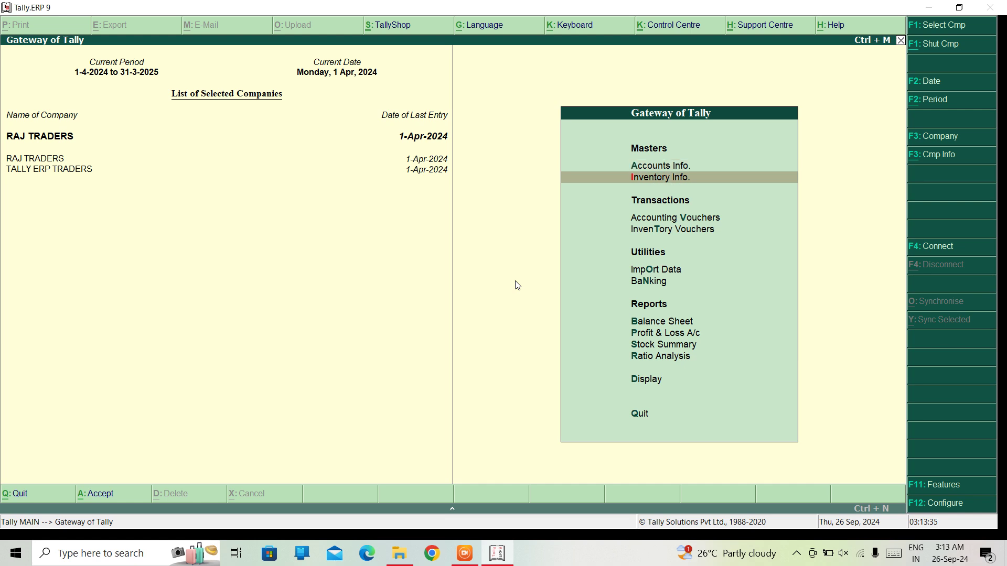
key(Return)
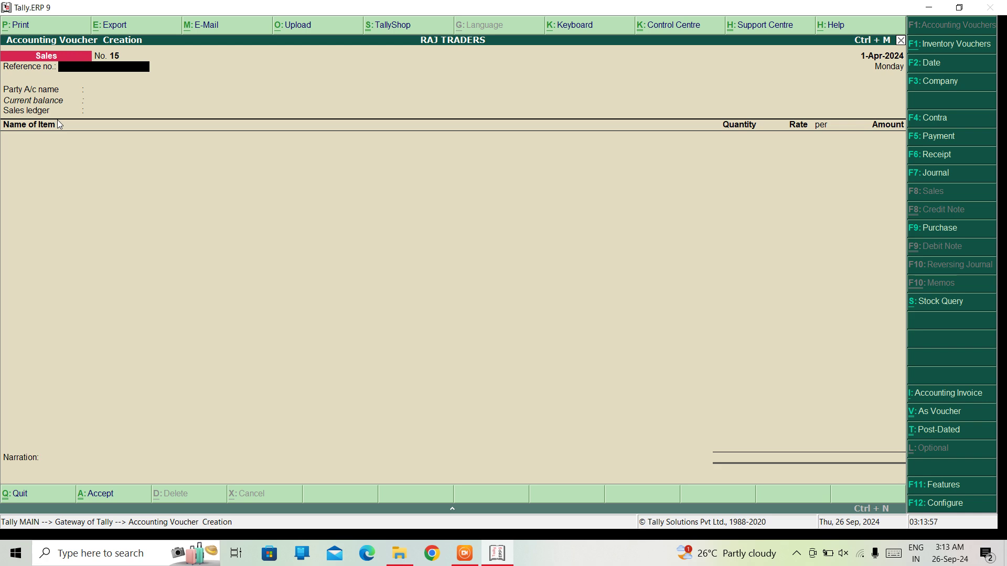
key(F4)
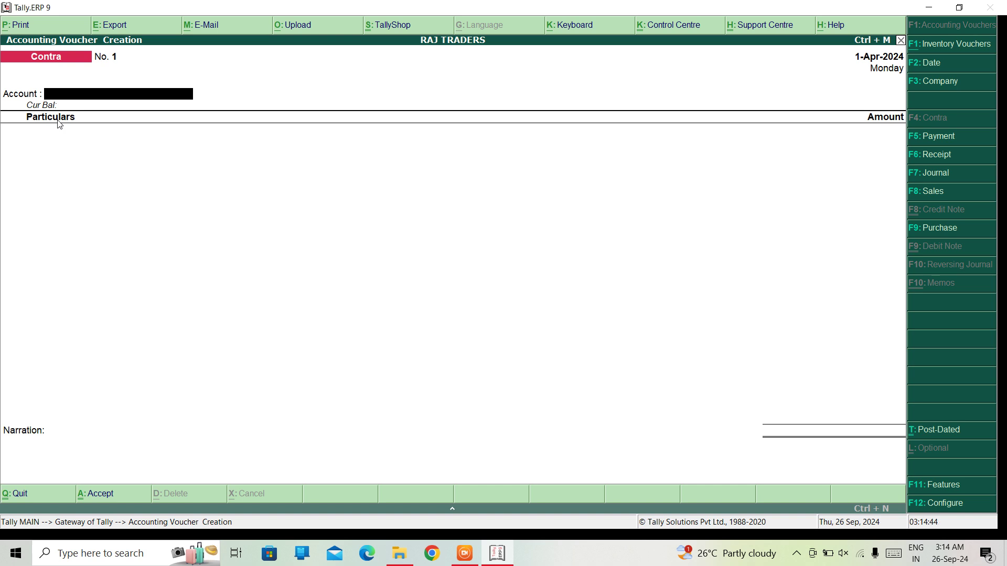
key(F11)
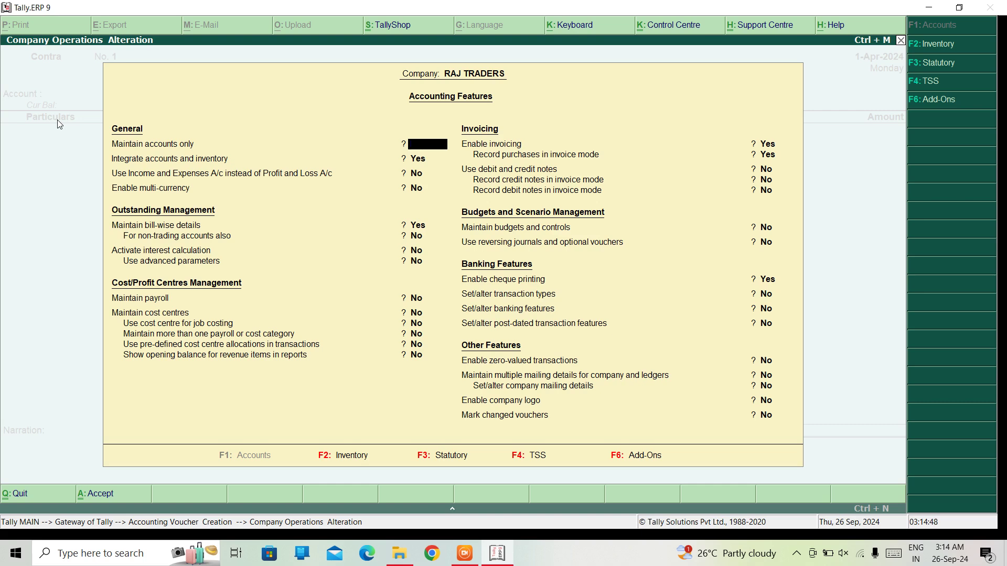
key(Escape)
key(y)
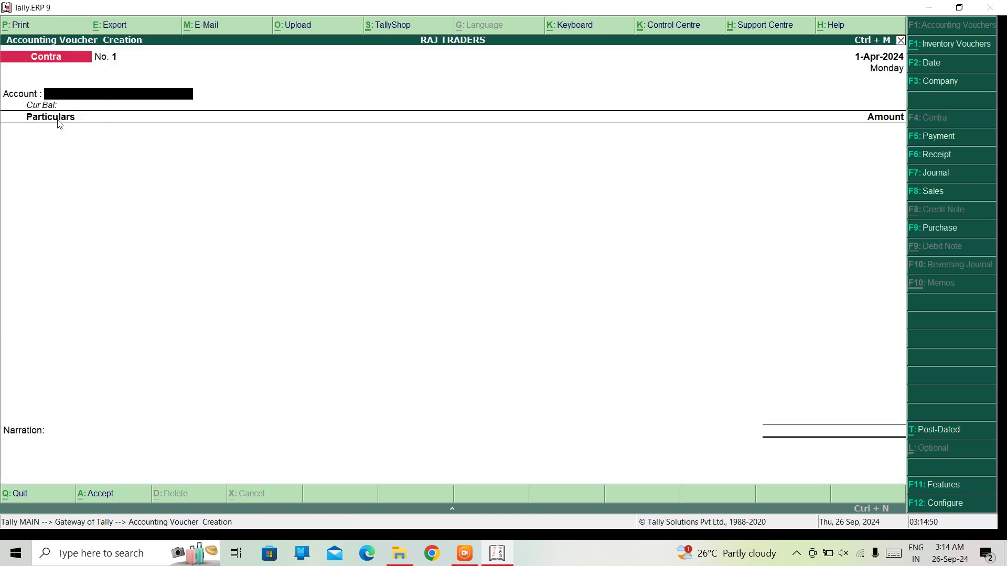
Step: Set single entry mode for payment/receipt/contra vouchers to Yes in the contra configuration and accept the settings
key(F12)
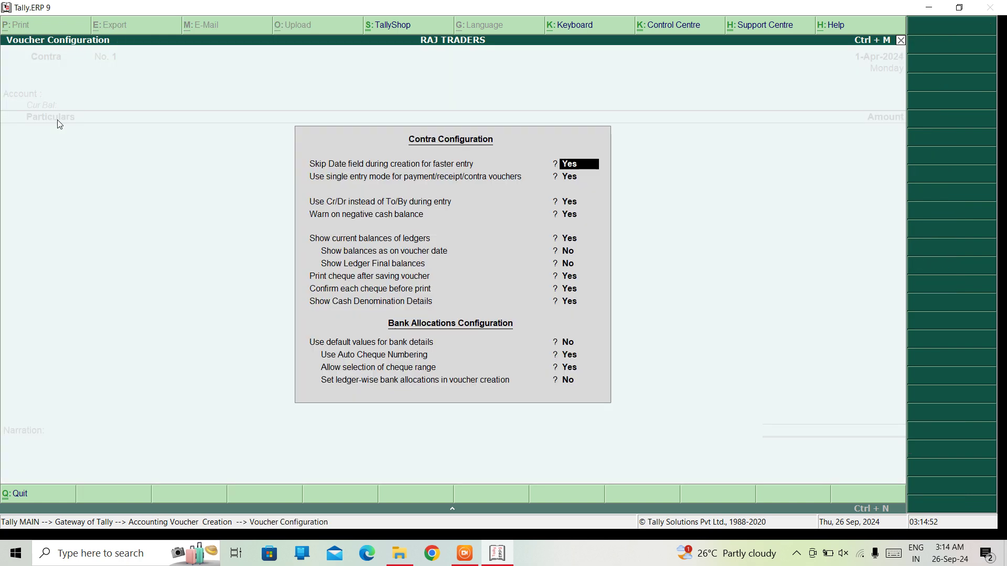
key(Return)
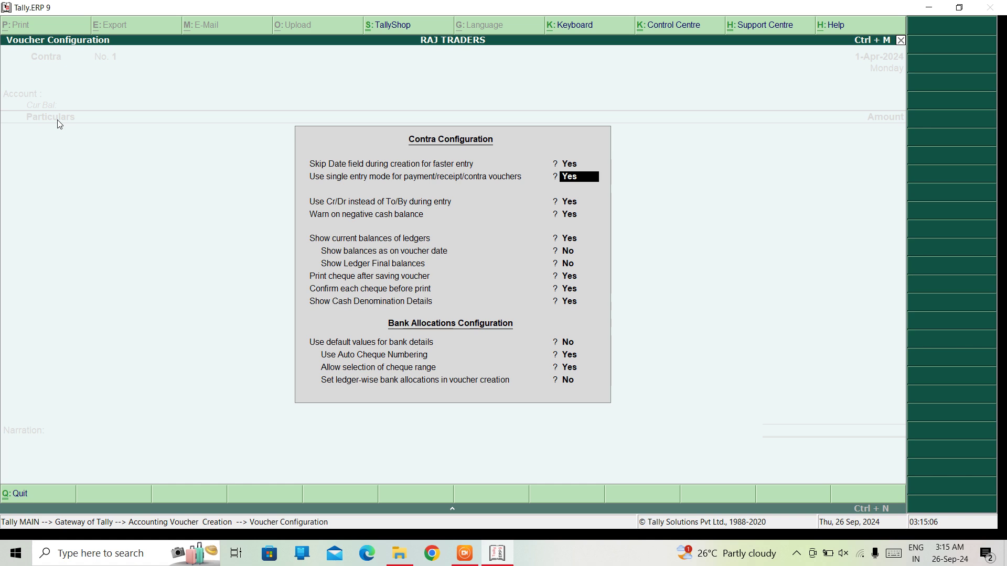
text(Y)
key(Return)
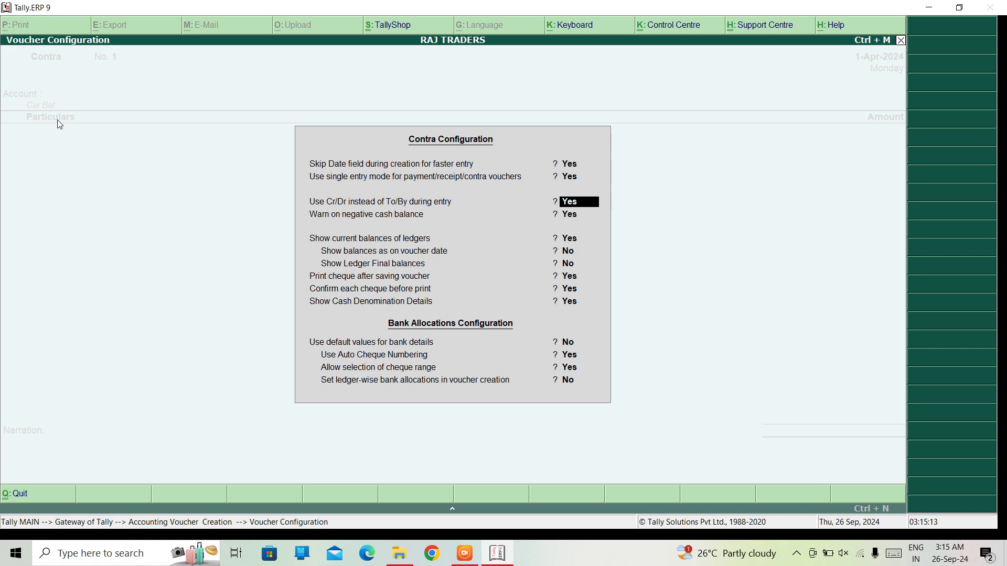
key(ctrl+a)
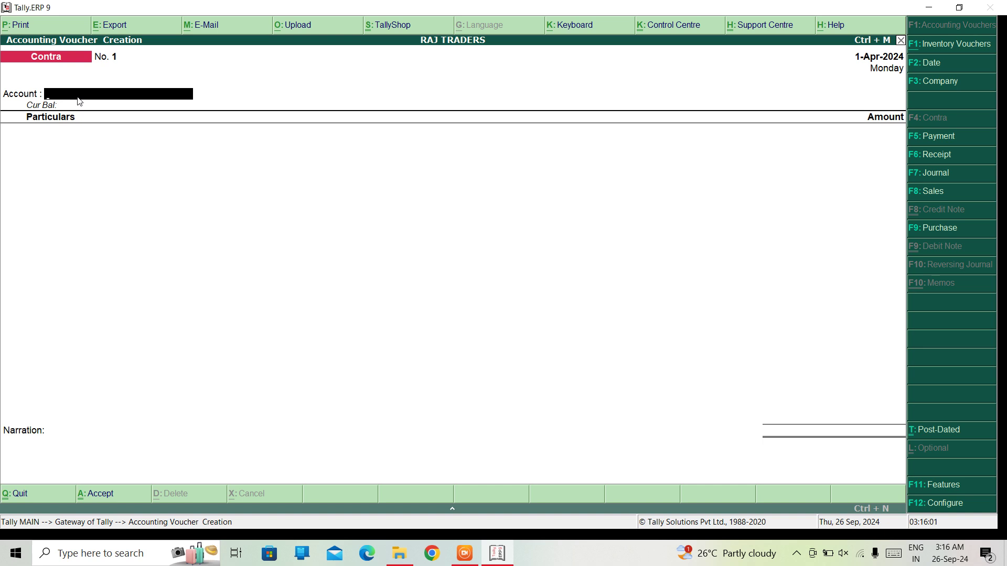
Step: Try Cash as the contra voucher's account and reopen the account field for editing
text(C)
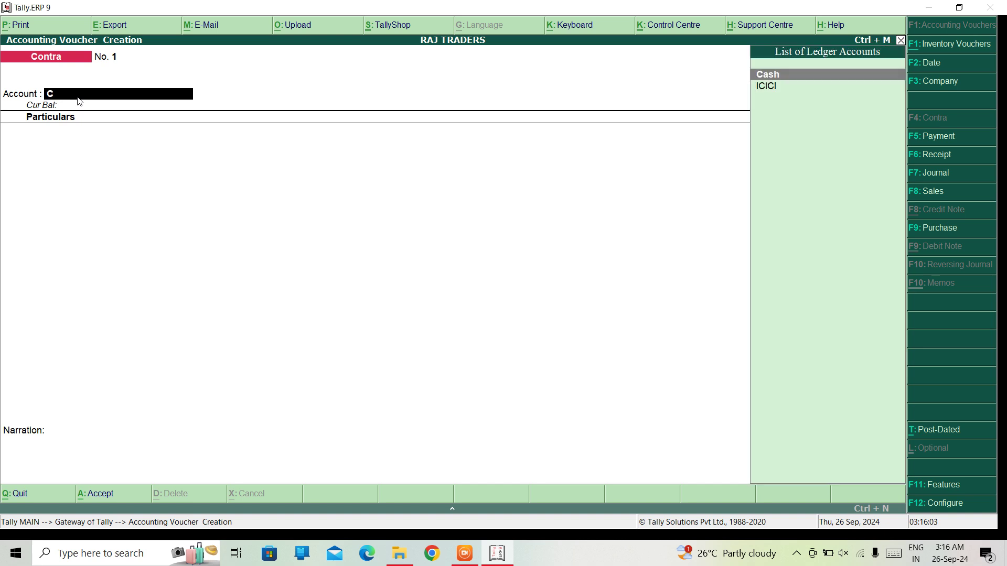
key(Return)
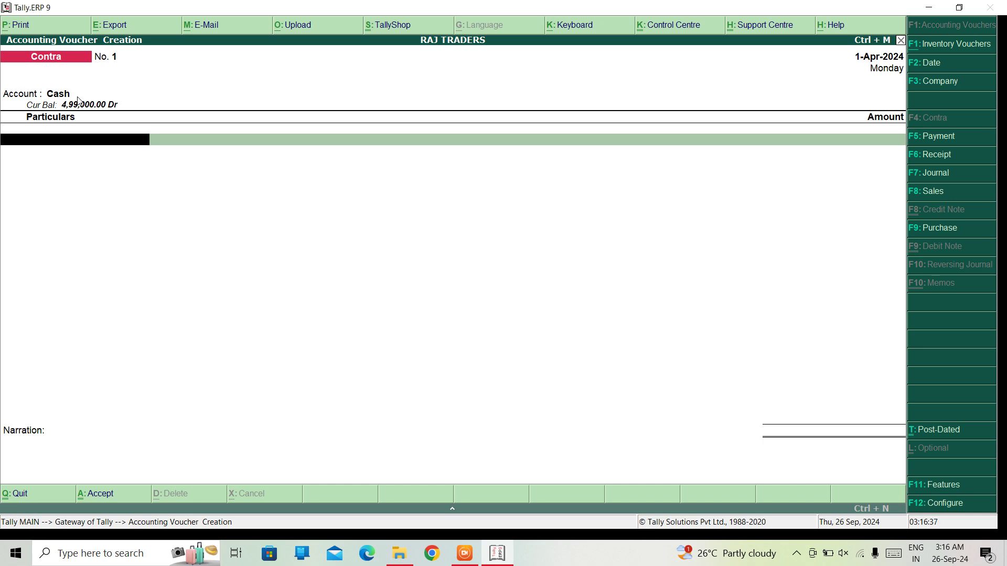
click(78, 97)
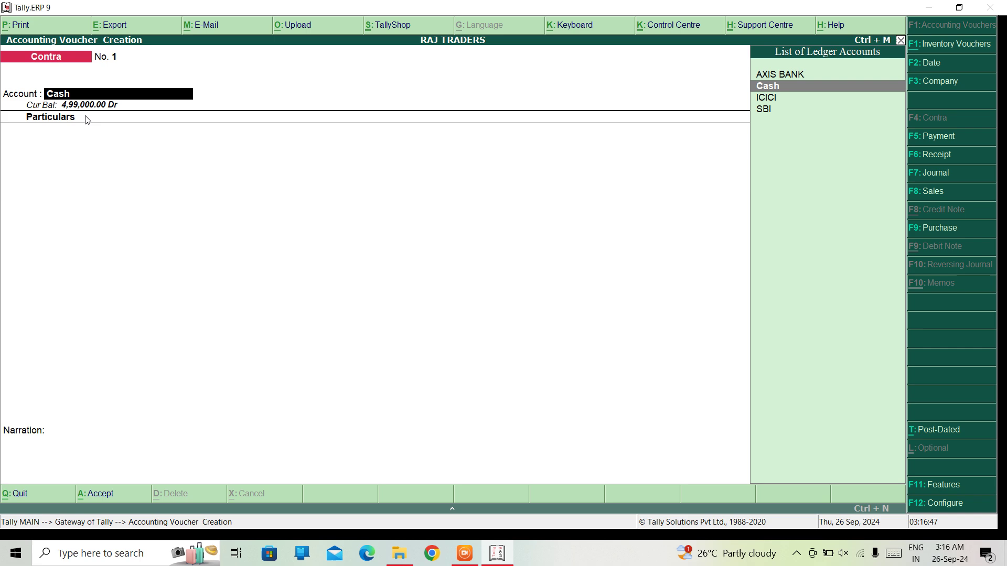
Step: Set the contra voucher's account to ICICI and add a Cash particulars line with an amount of 9000
key(Down)
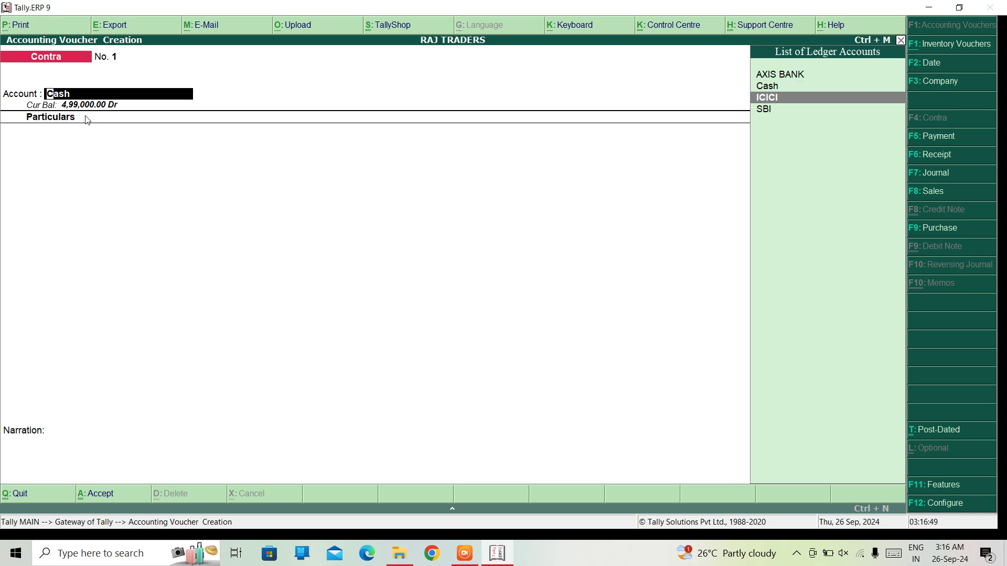
key(Return)
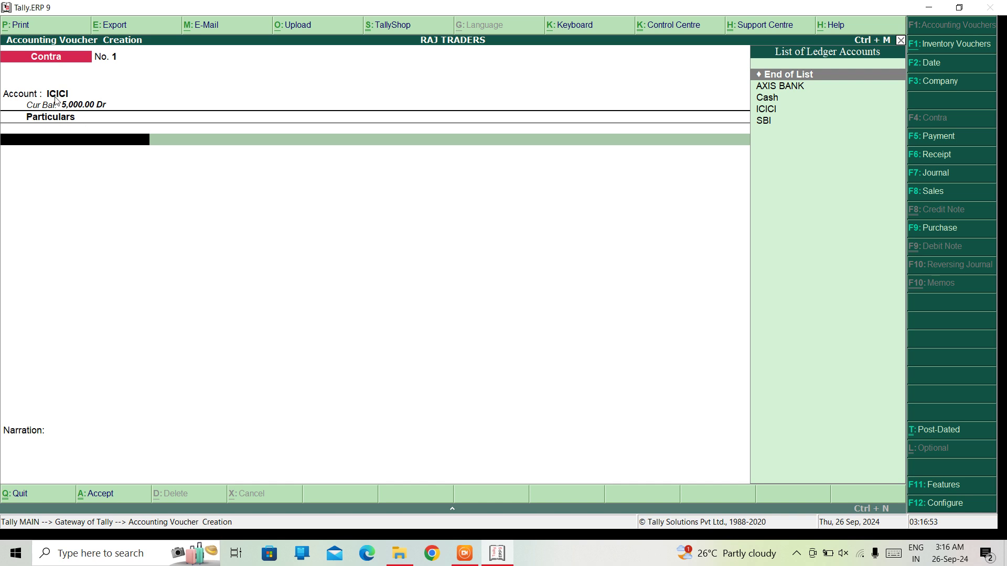
key(Down)
key(Down)
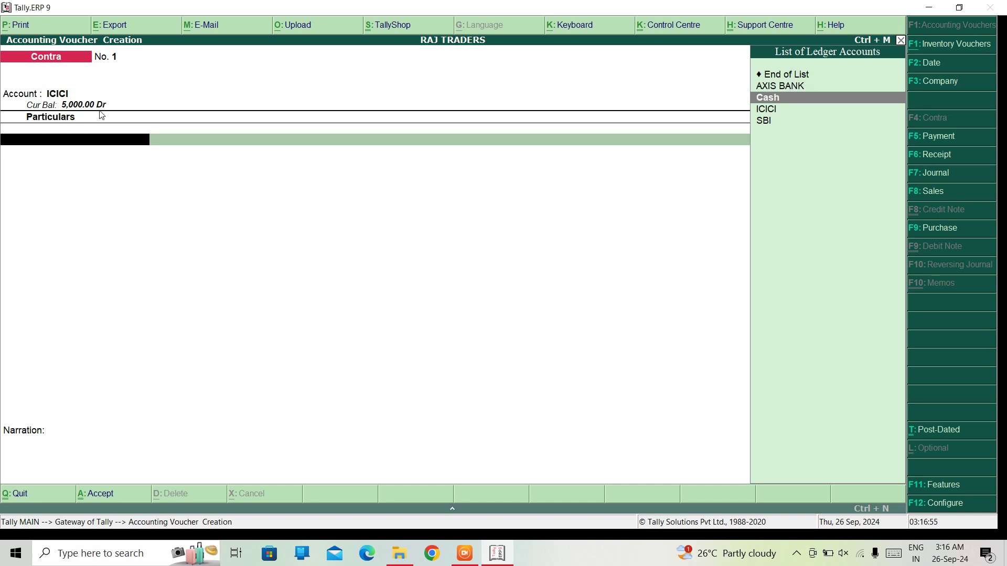
key(Return)
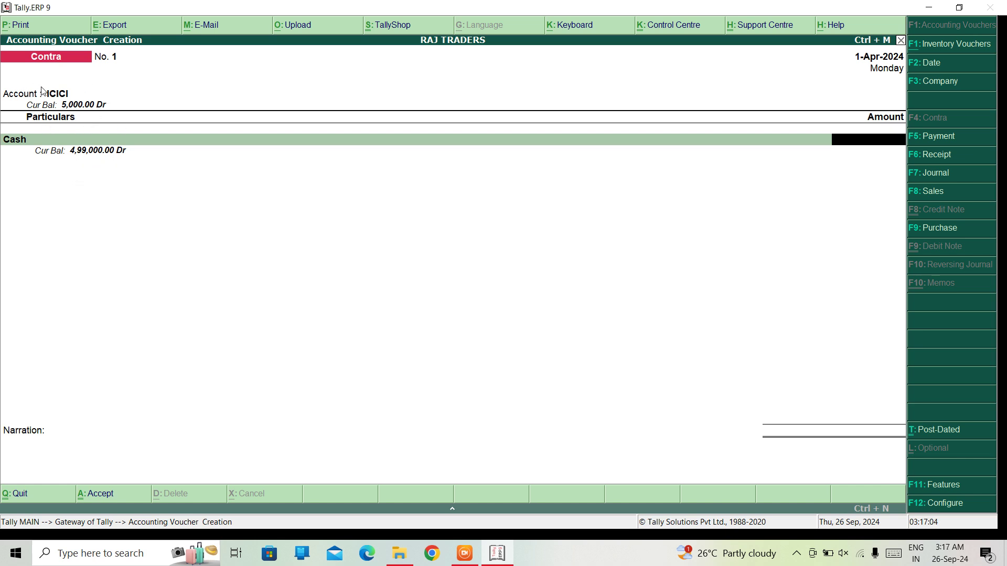
text(9000)
key(Return)
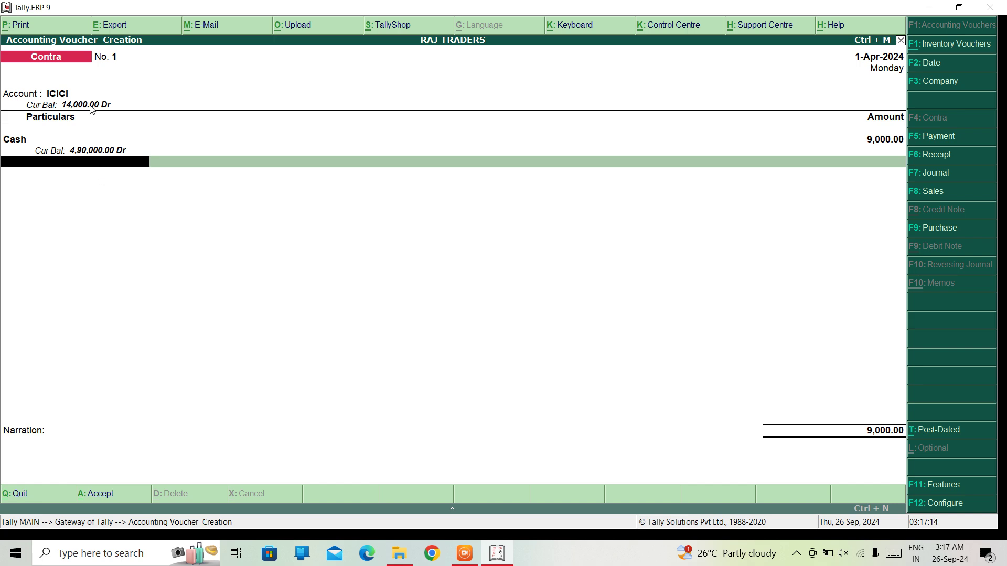
Step: Accept the 9,000 bank allocation for ICICI and enter cash denominations of 2 notes of 2000 and 6 notes of 500
key(Return)
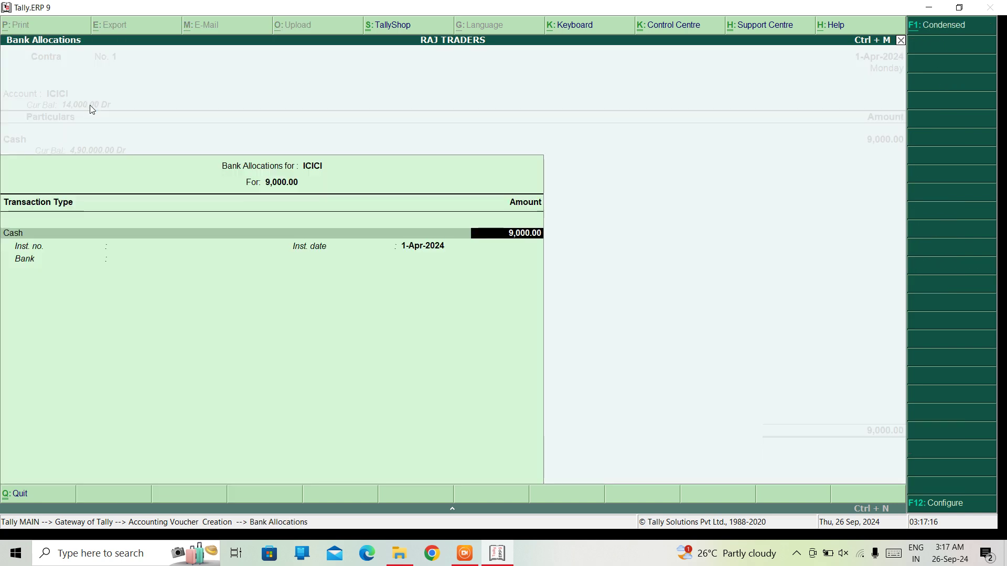
key(Return)
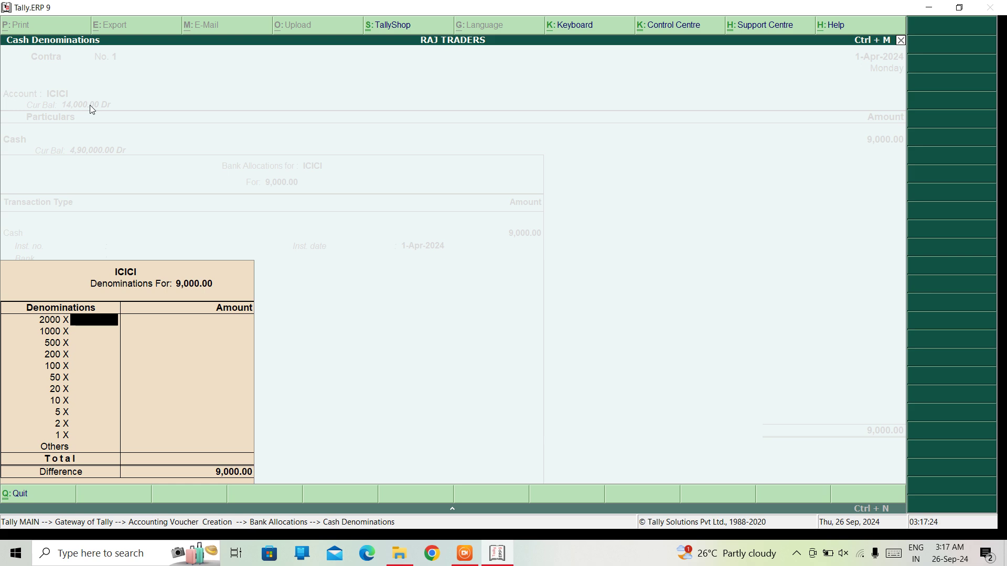
text(2)
key(Return)
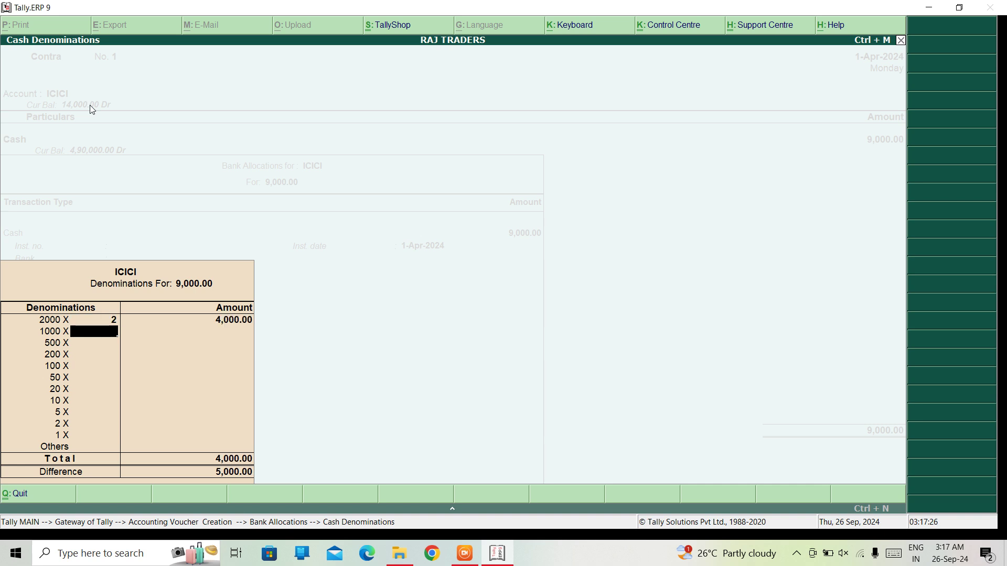
key(Return)
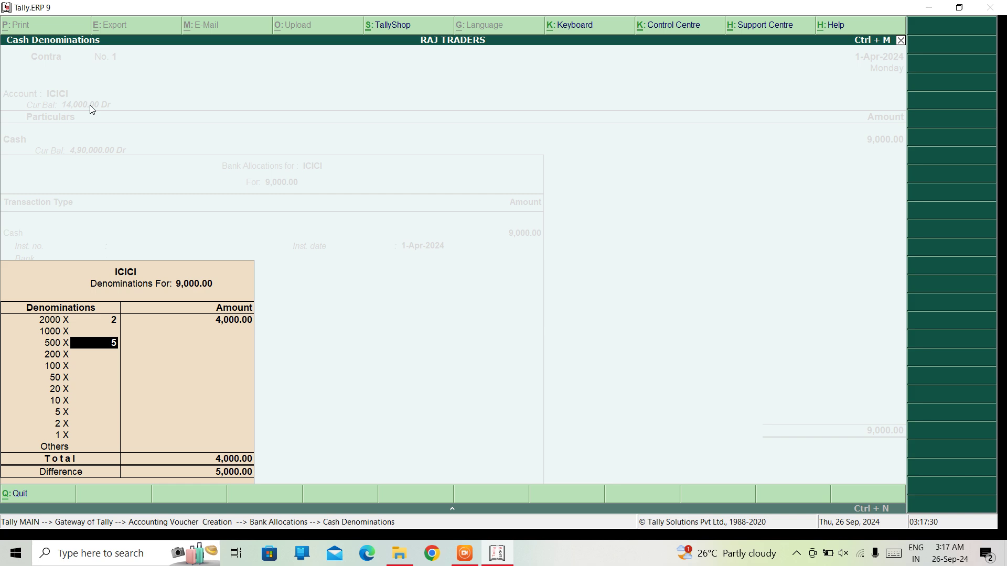
text(6)
key(Return)
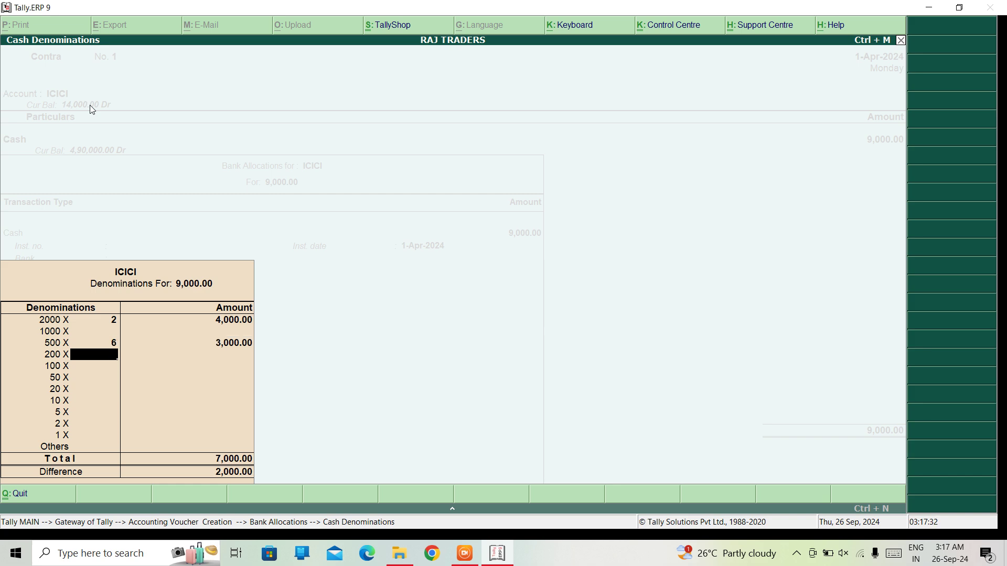
Step: Try note counts of 20 and 16 for the 200 denomination
key(Up)
key(Up)
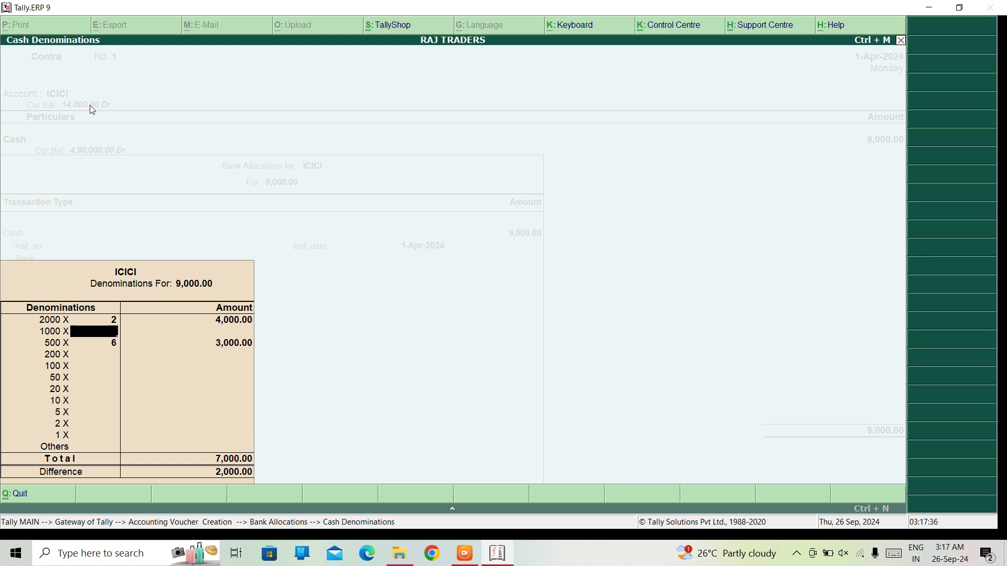
key(Down)
key(Down)
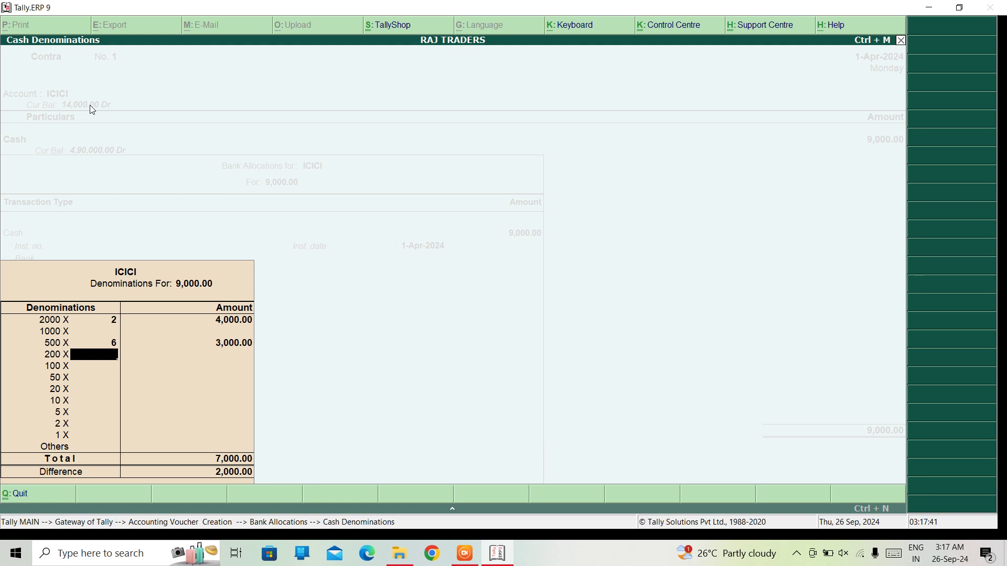
text(20)
key(Return)
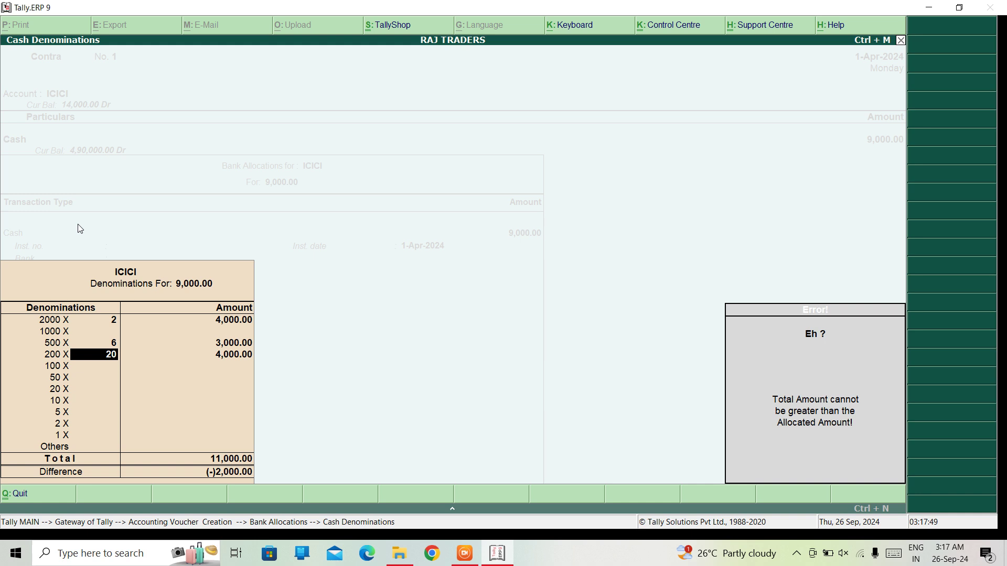
text(16)
key(Return)
Step: Try a note count of 12 for the 200 denomination
key(Up)
key(Up)
key(Down)
key(Down)
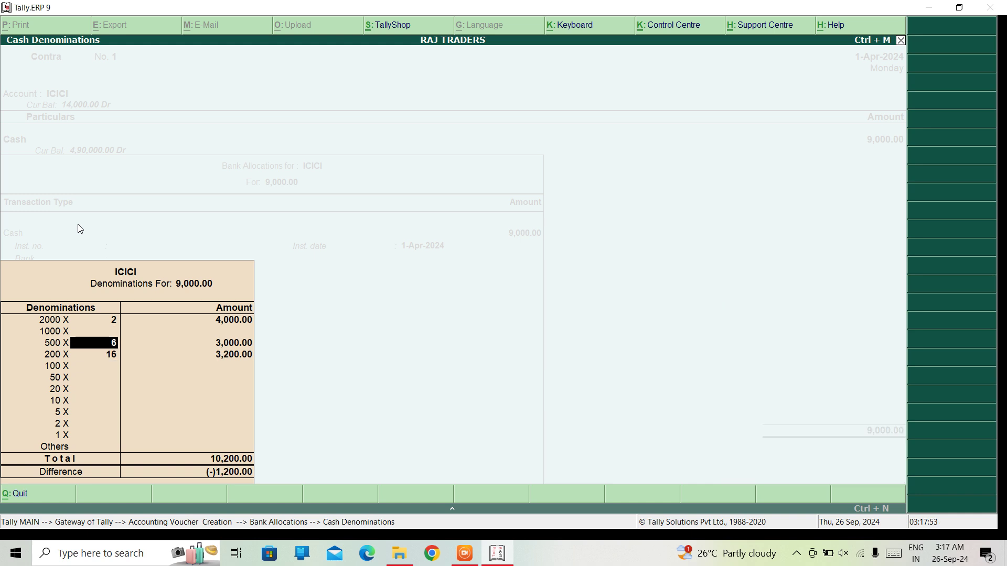
text(2)
key(BackSpace)
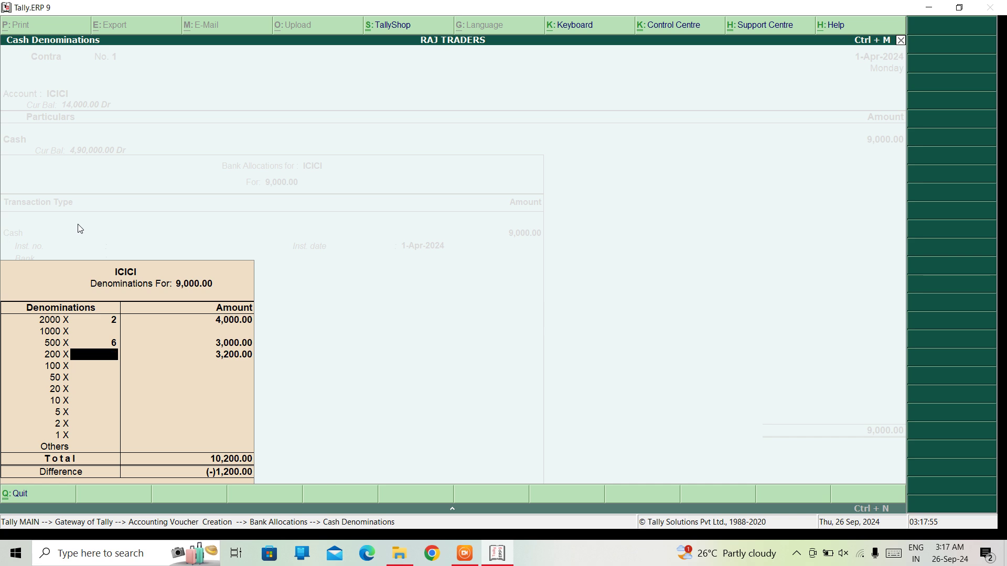
text(12)
key(Return)
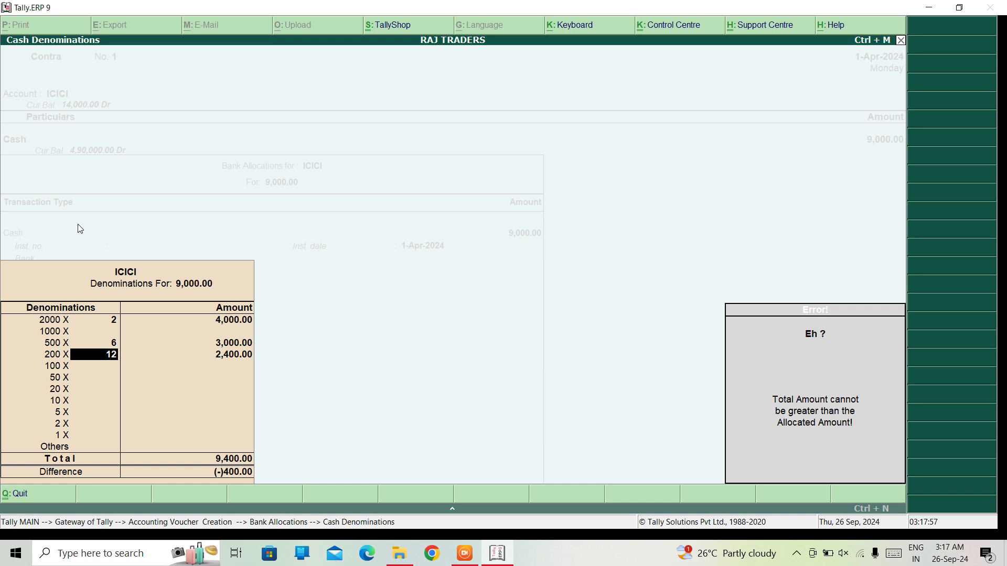
Step: Try a note count of 800 for the 200 denomination
key(Up)
key(Up)
key(Down)
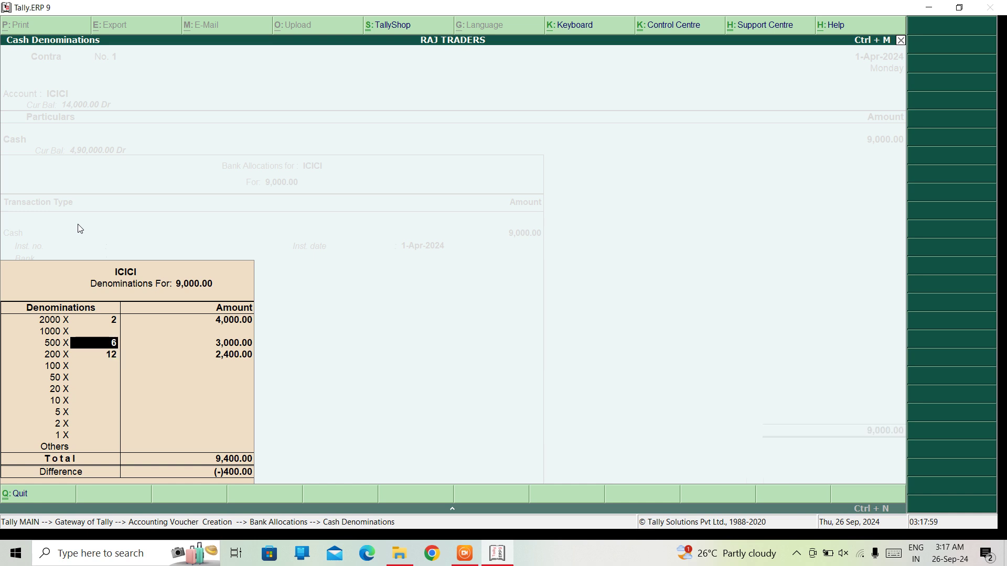
key(Down)
text(5)
key(BackSpace)
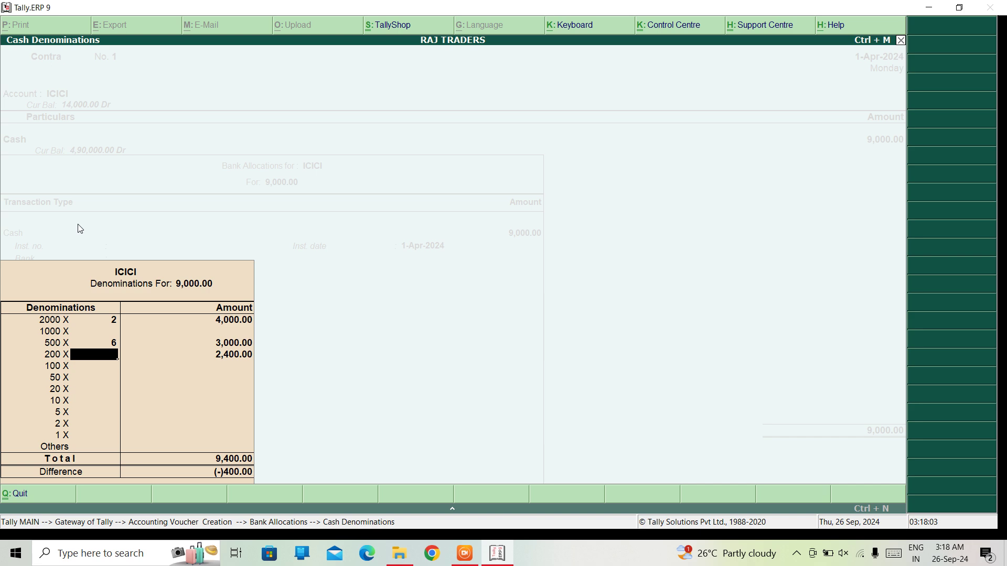
text(800)
key(Return)
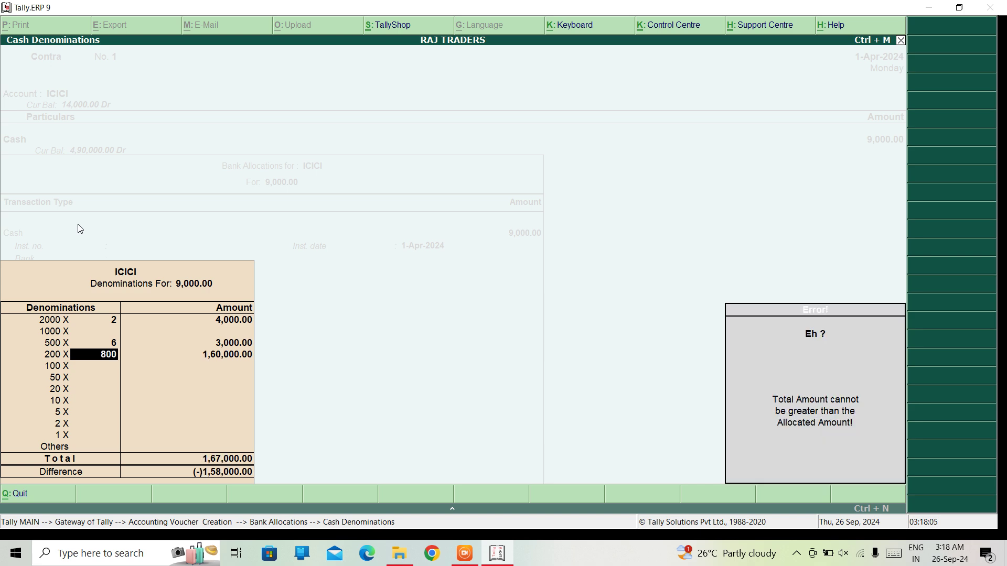
Step: Set the denominations to 8 notes of 200 and 4 notes of 100, and accept the denomination breakdown
key(Up)
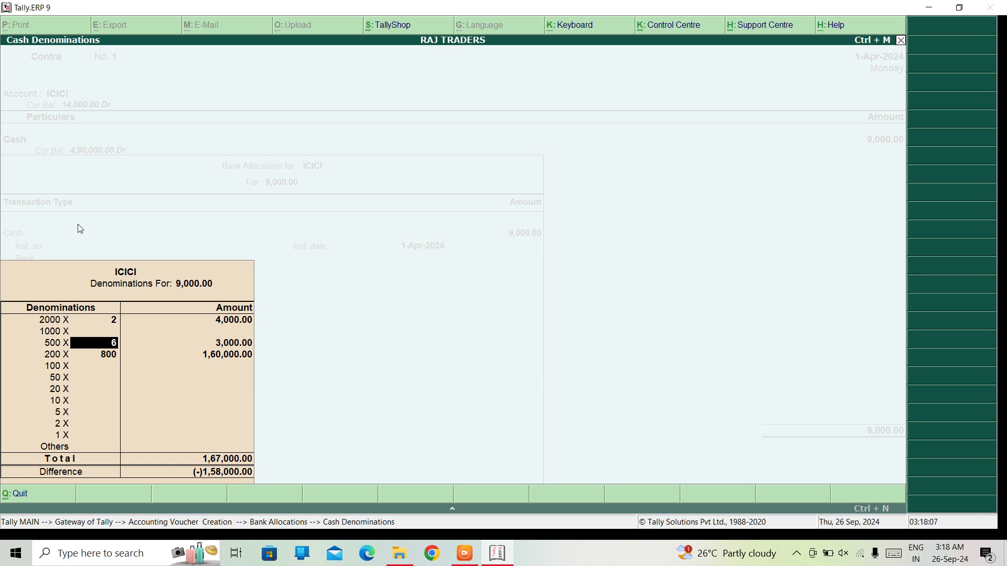
key(Up)
key(Down)
key(Down)
text(8)
key(Return)
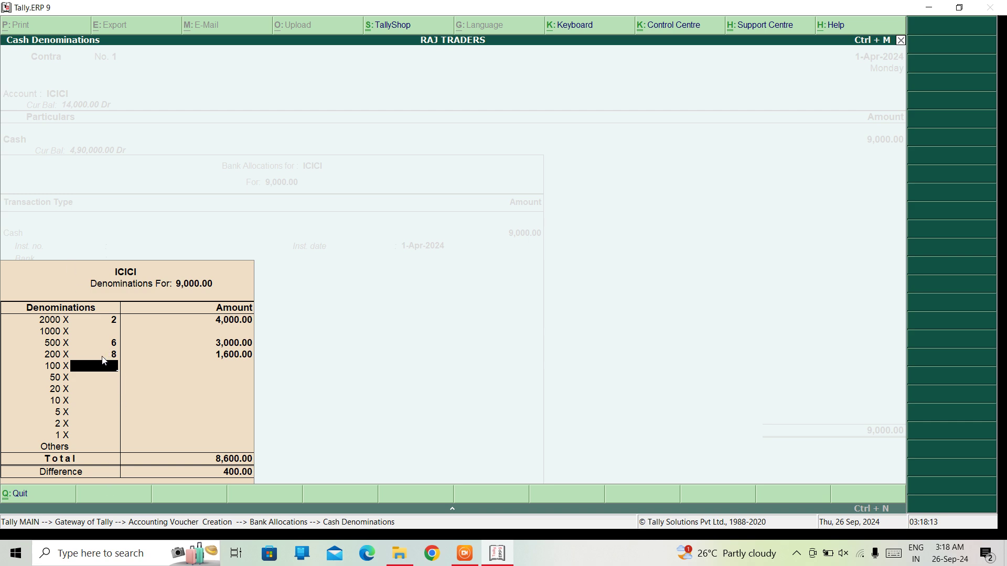
text(4)
key(Return)
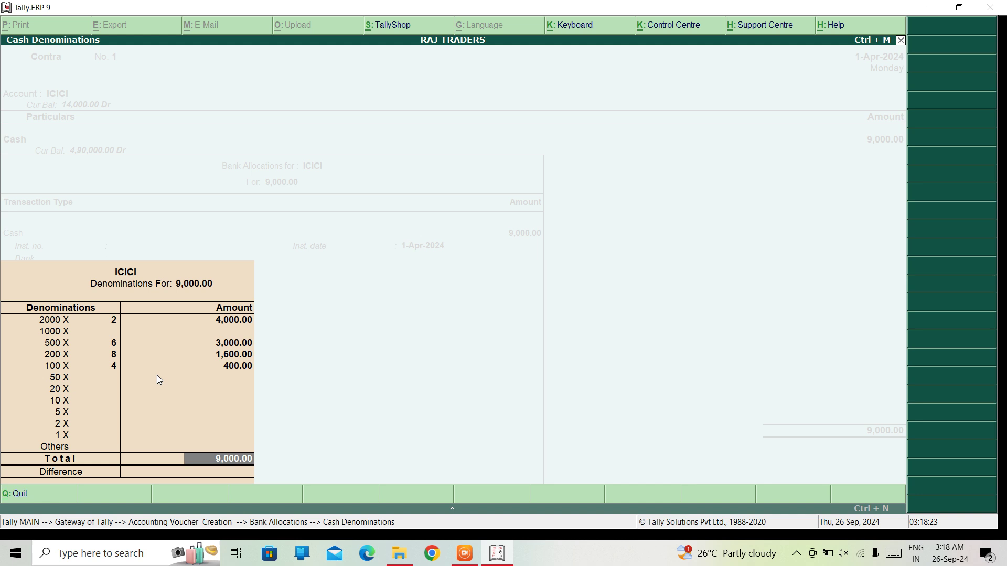
key(Return)
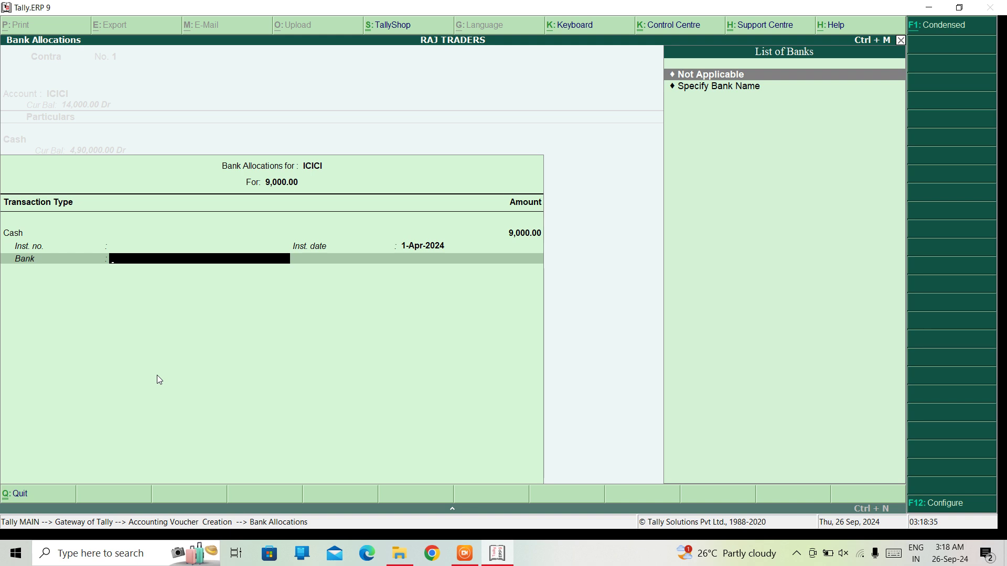
Step: Specify ICICI as the bank name for the cash allocation and accept the bank allocation
key(Down)
key(Return)
text(ICICI)
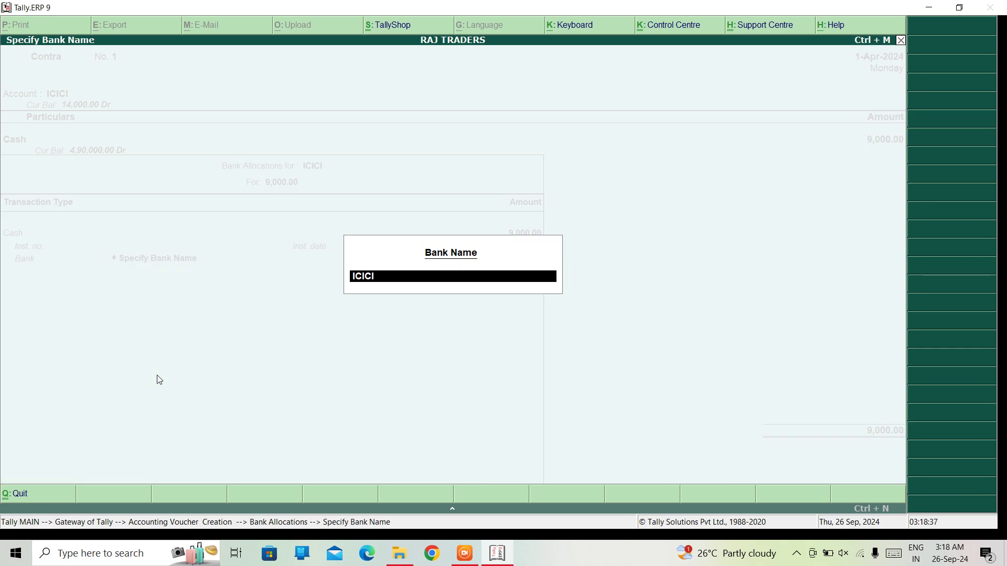
key(Return)
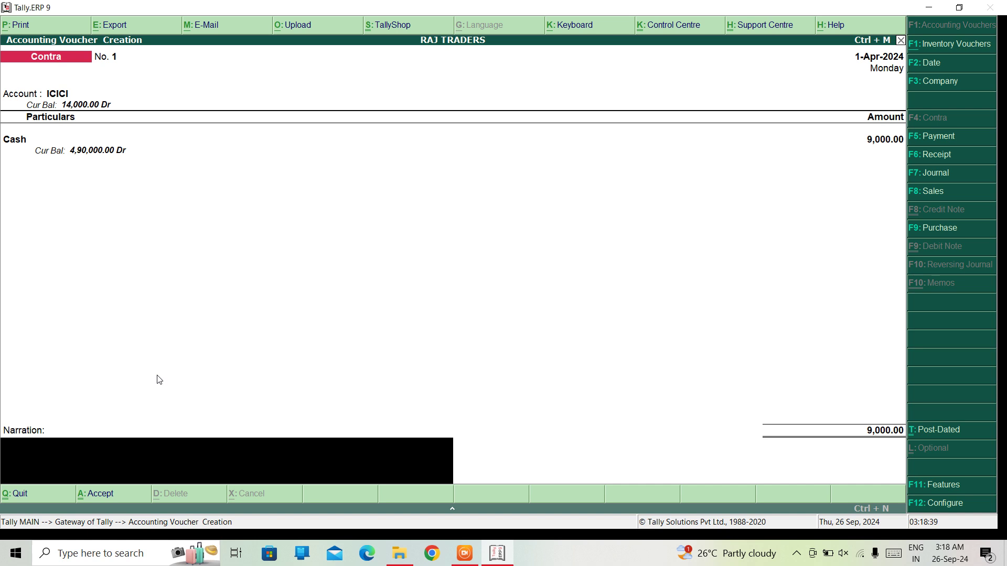
Step: Enter the narration "CASH DEPOSITED IN BANK", save the contra voucher and leave voucher entry
text(CASH DEPOSITED IN BA)
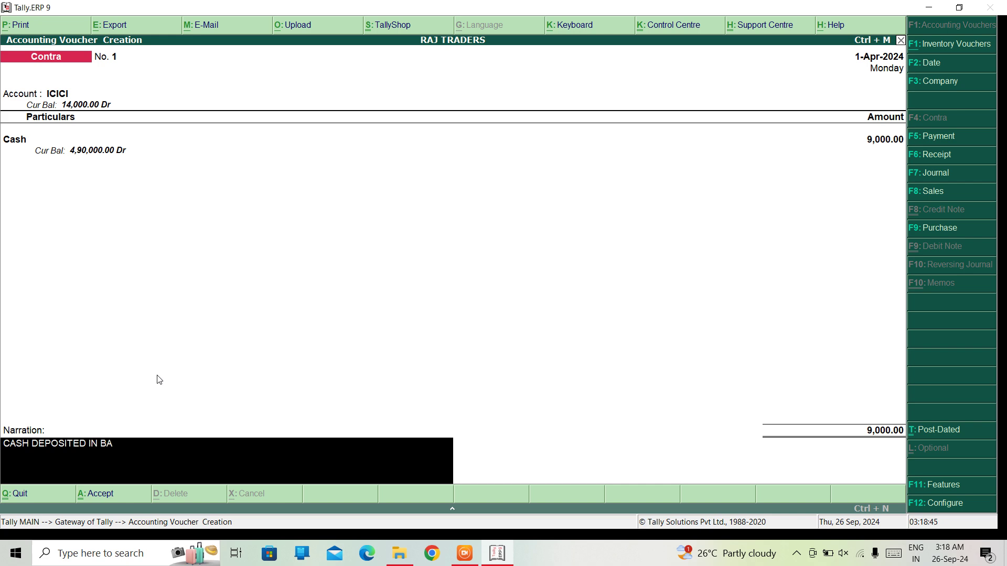
text(NK)
key(Return)
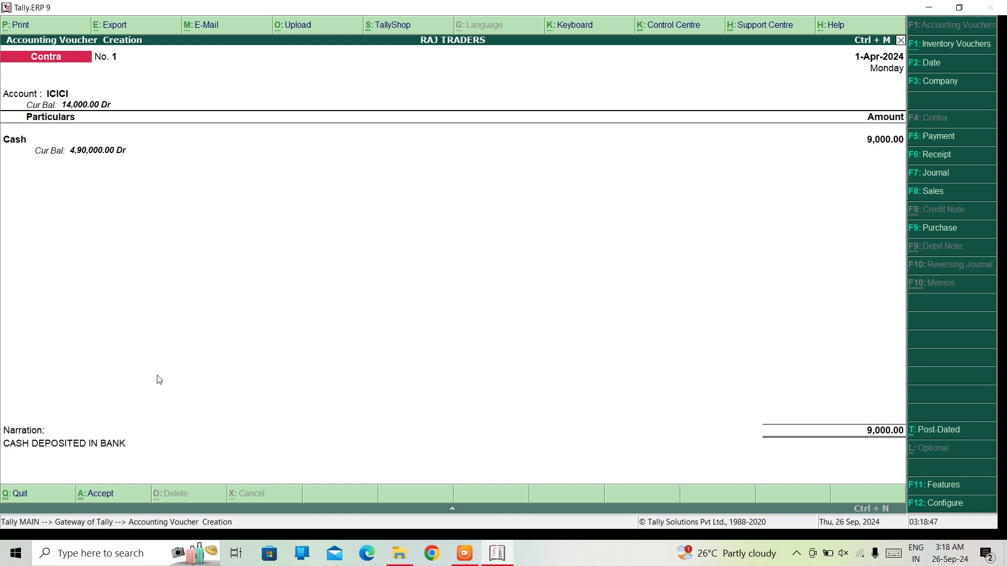
key(Return)
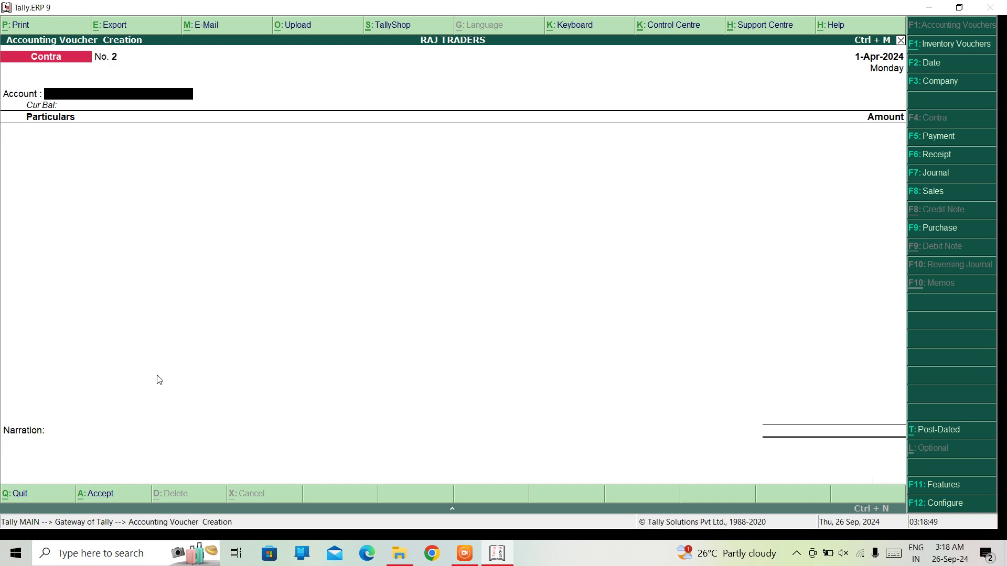
key(Escape)
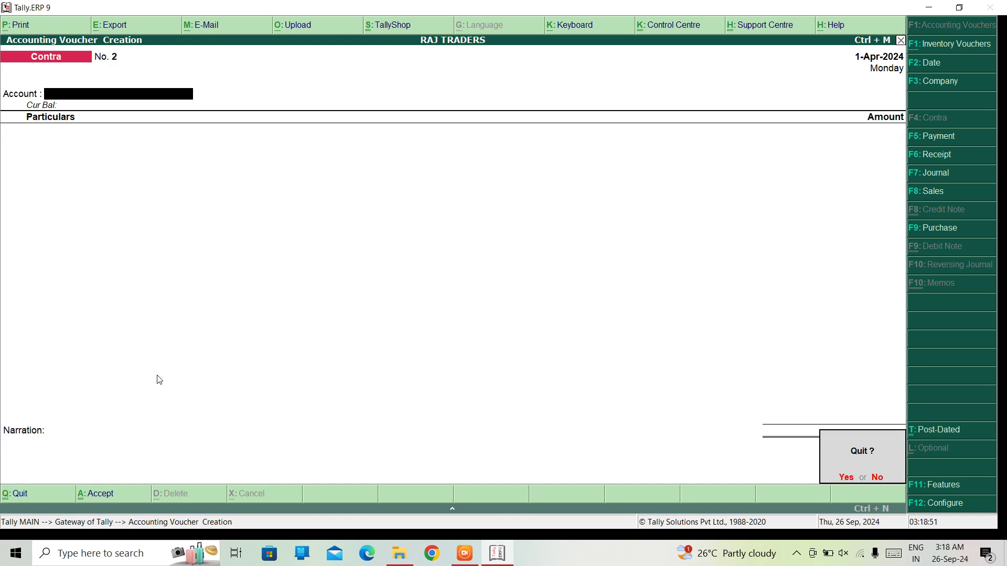
key(Return)
Step: Open the Current Assets group summary from the balance sheet
key(Down)
key(Down)
key(Down)
key(Down)
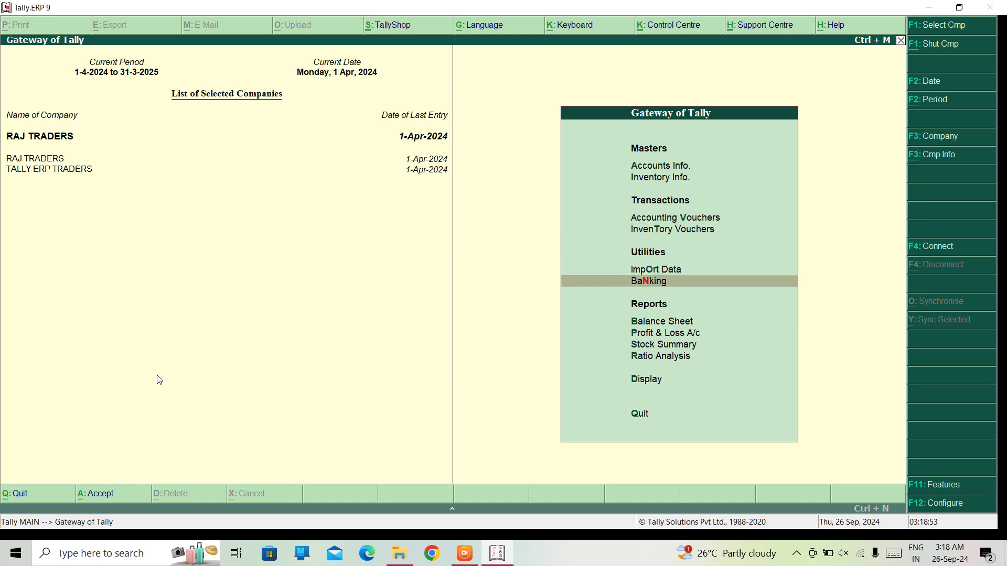
key(Return)
key(Right)
key(Down)
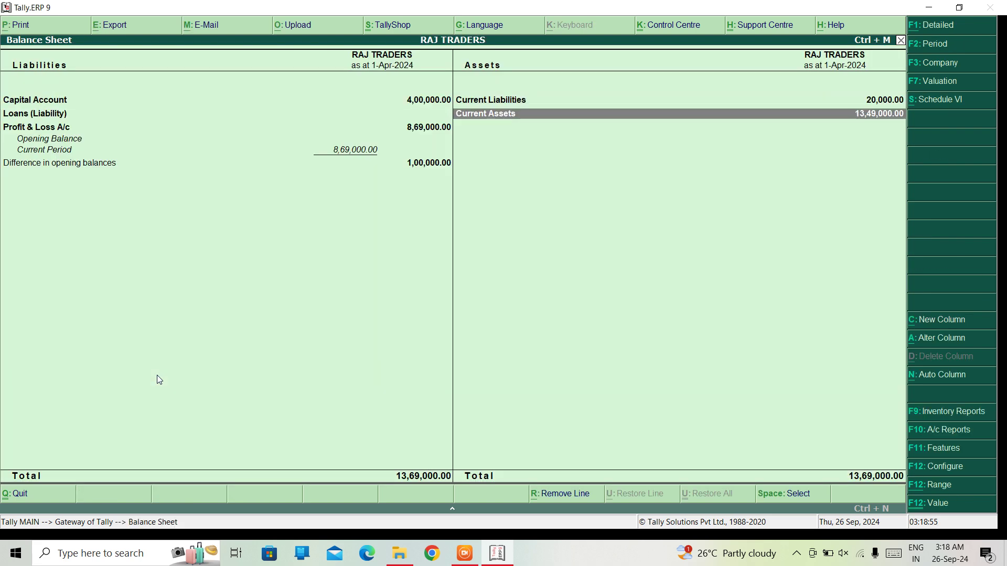
key(Return)
Step: Drill down through Bank Accounts to the ICICI ledger's April vouchers and highlight the cash contra entry
key(Down)
key(Down)
key(Down)
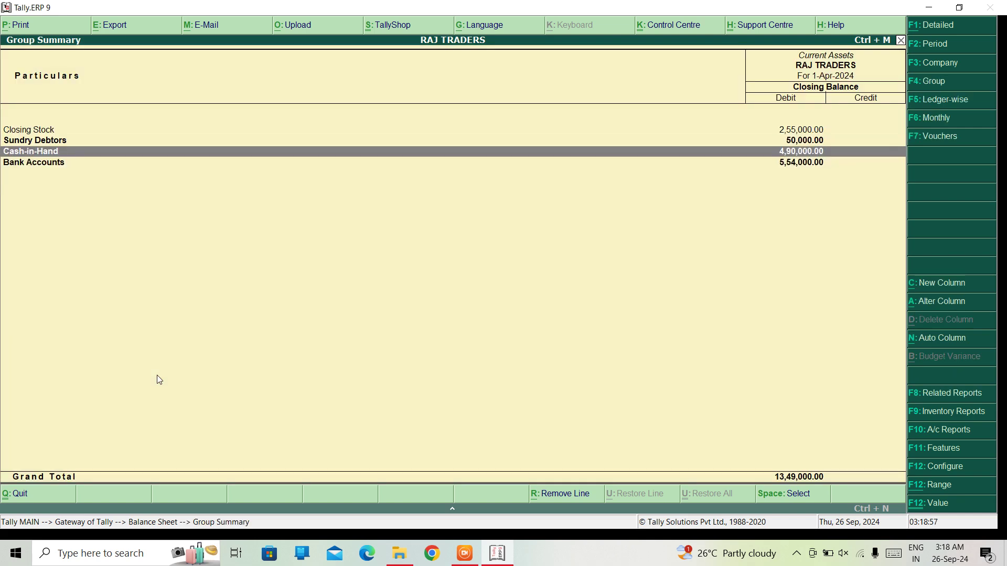
key(Return)
key(Down)
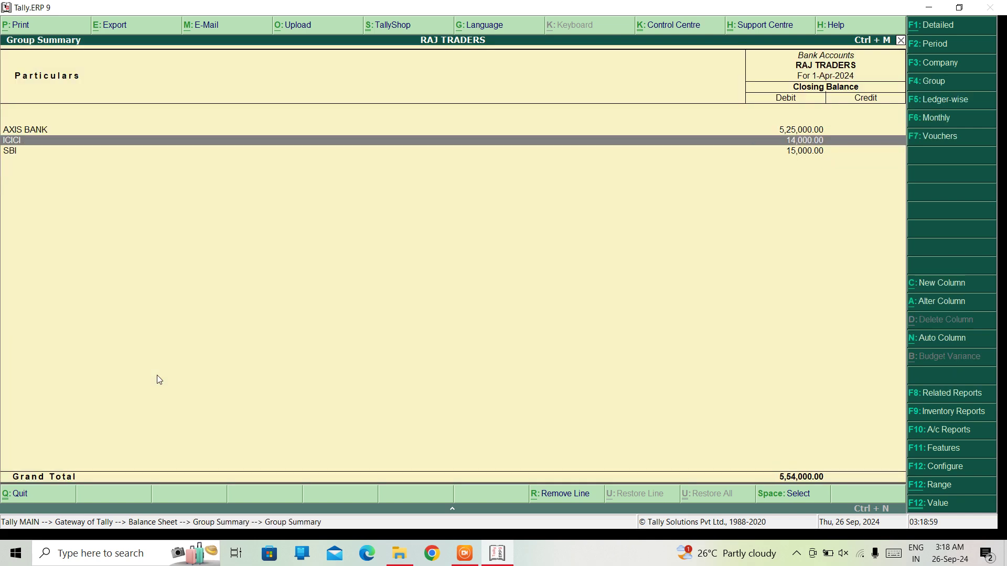
key(Return)
key(Return)
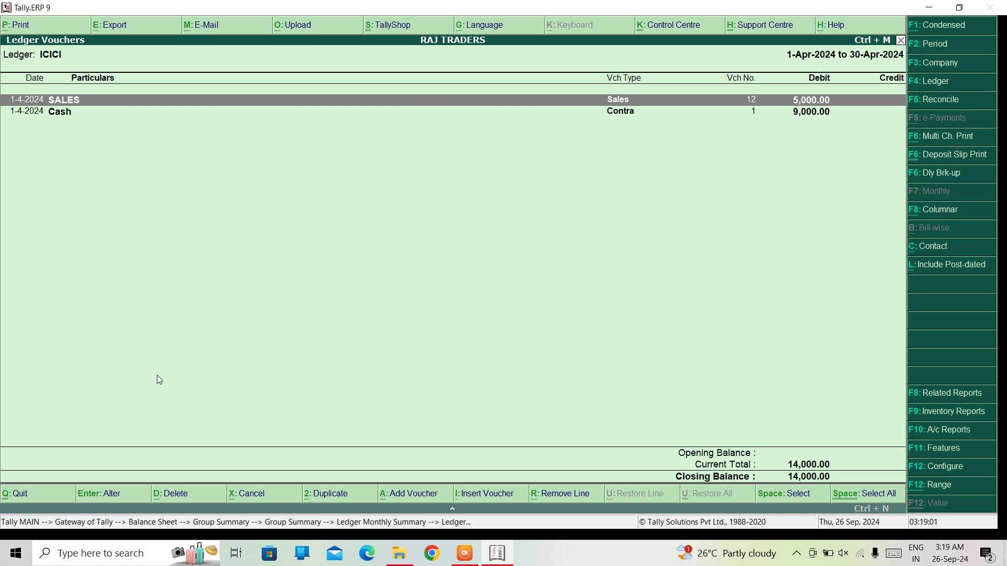
key(Down)
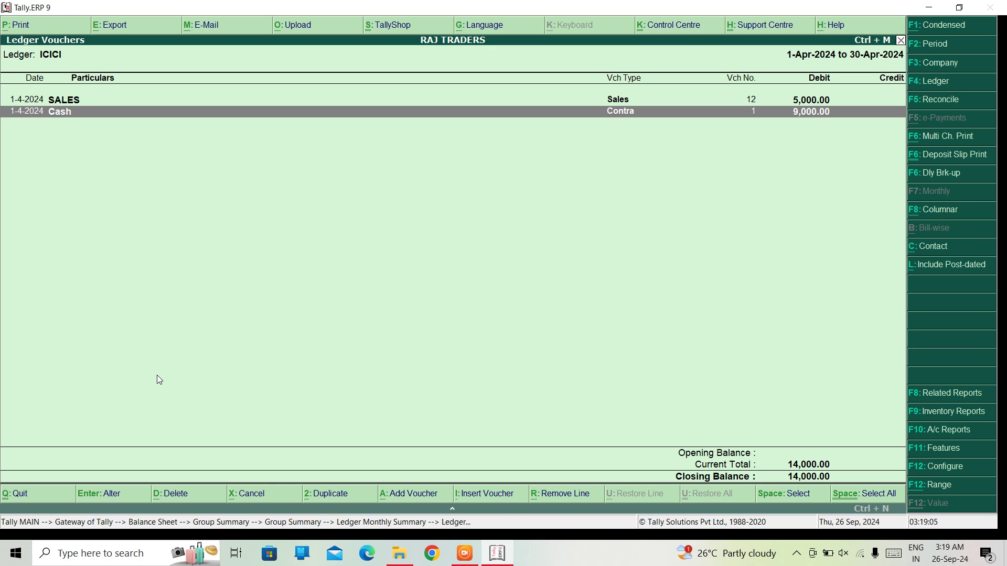
Step: Leave the balance sheet reports and start a new contra voucher
key(Escape)
key(Escape)
key(Escape)
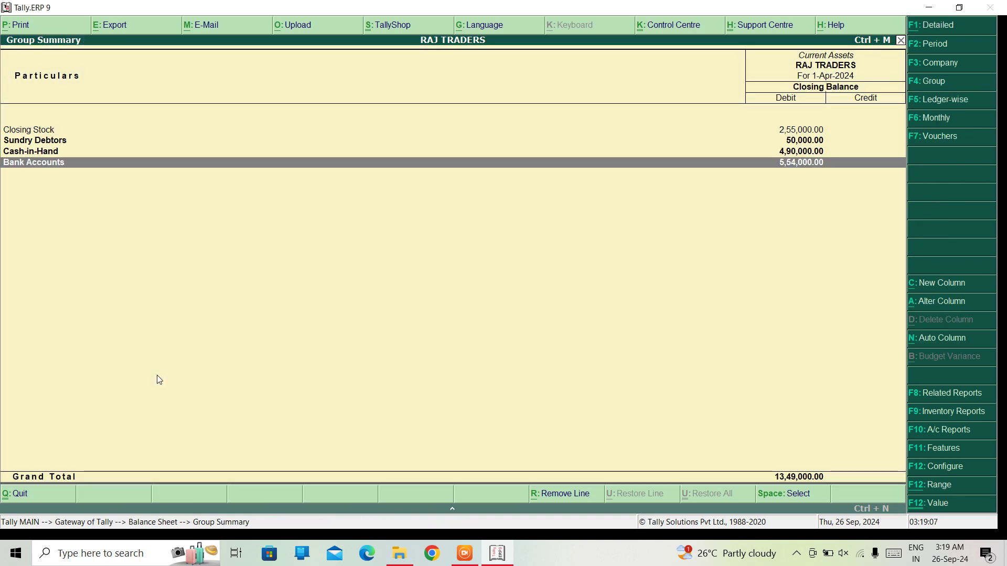
key(Escape)
key(Escape)
key(Up)
key(Up)
key(Up)
key(Up)
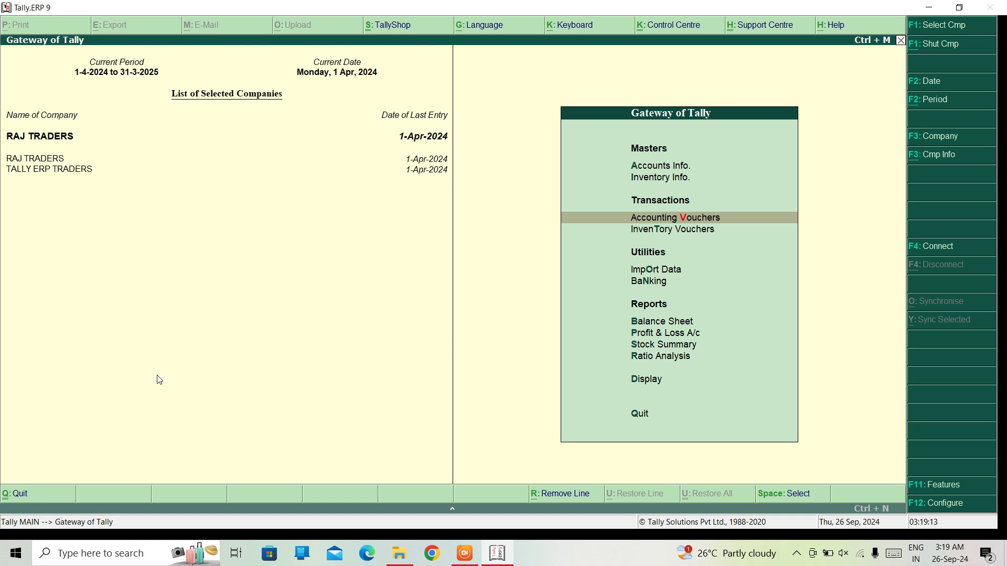
key(Return)
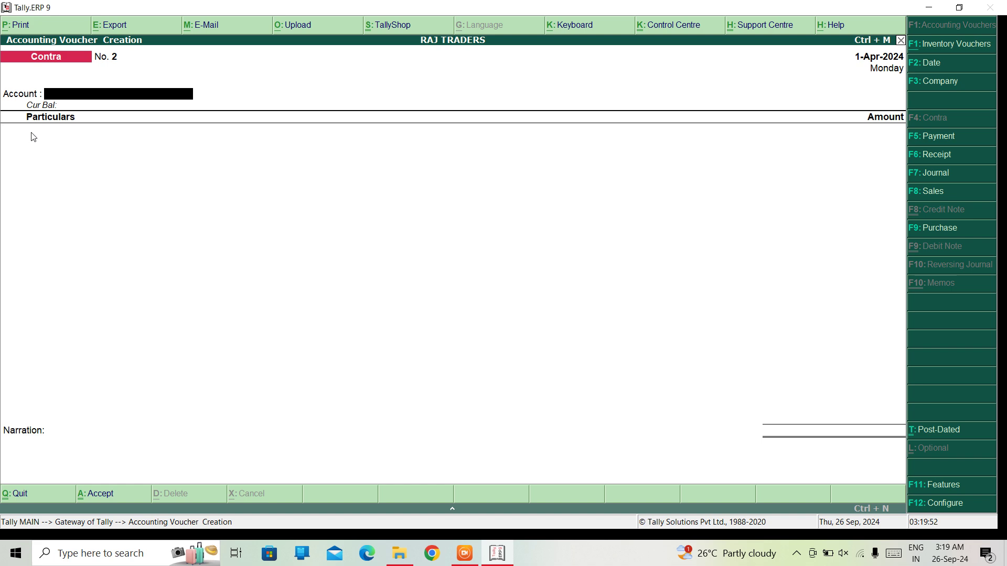
Step: Set SBI as the contra voucher's account and add a Cash line of 1,000
text(B)
key(Down)
key(Return)
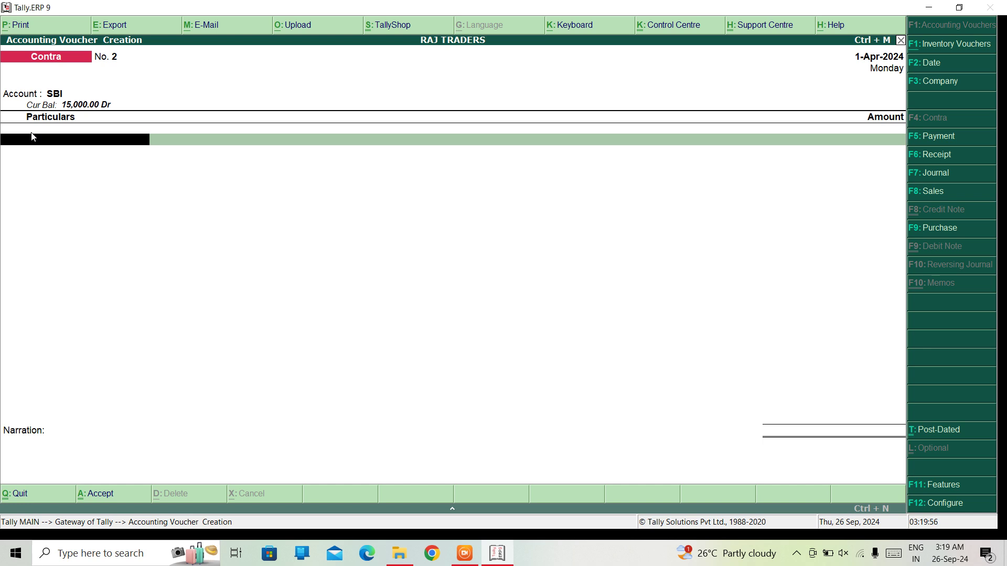
text(C)
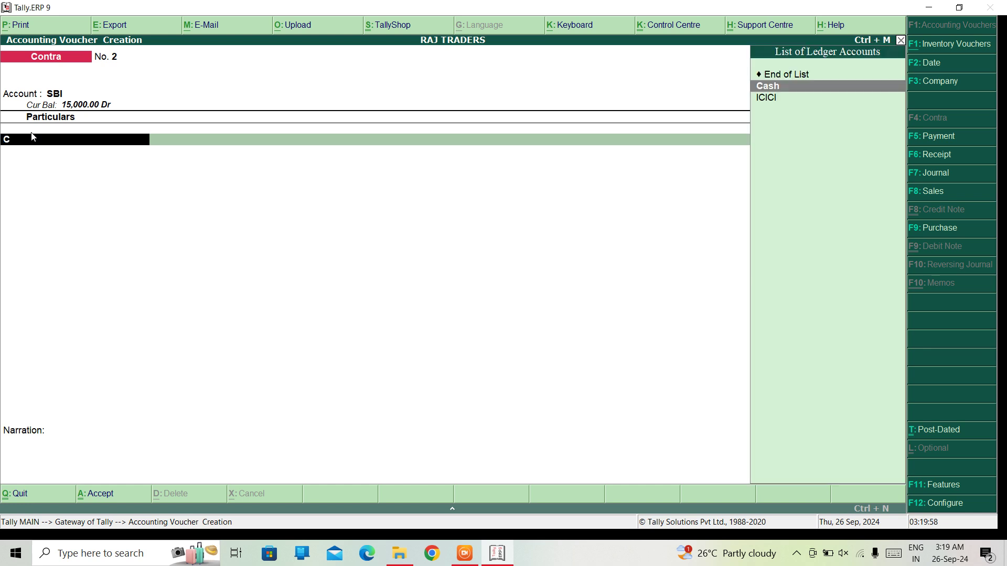
key(Return)
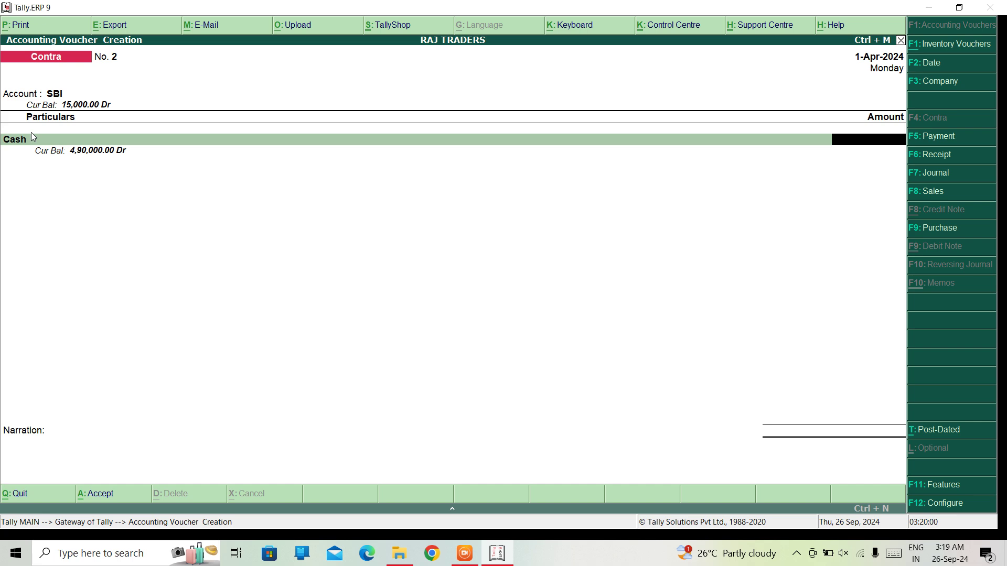
text(1,000)
key(Return)
key(Return)
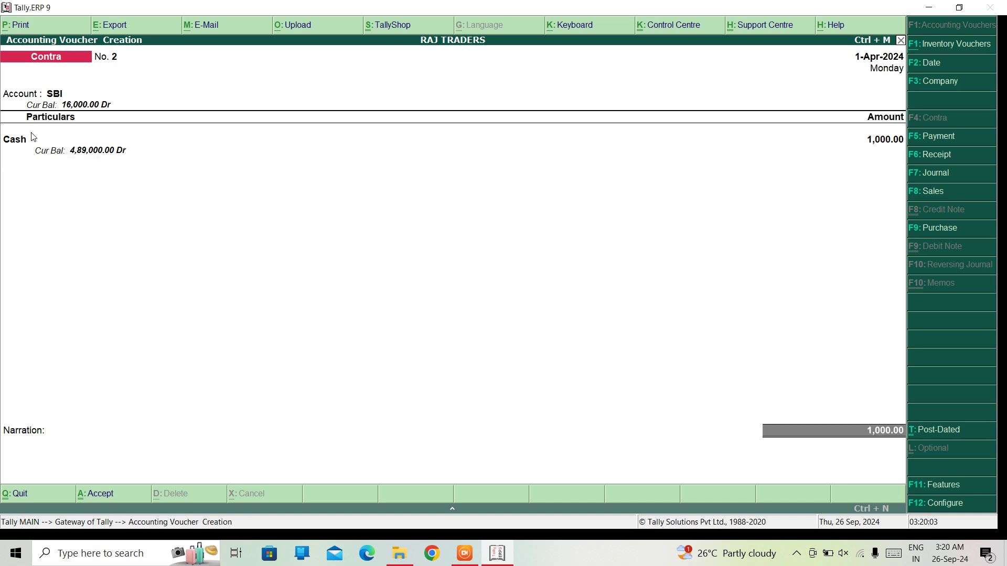
Step: Record the cash denominations for the SBI deposit as 2 notes of 500 and accept the breakdown
key(Return)
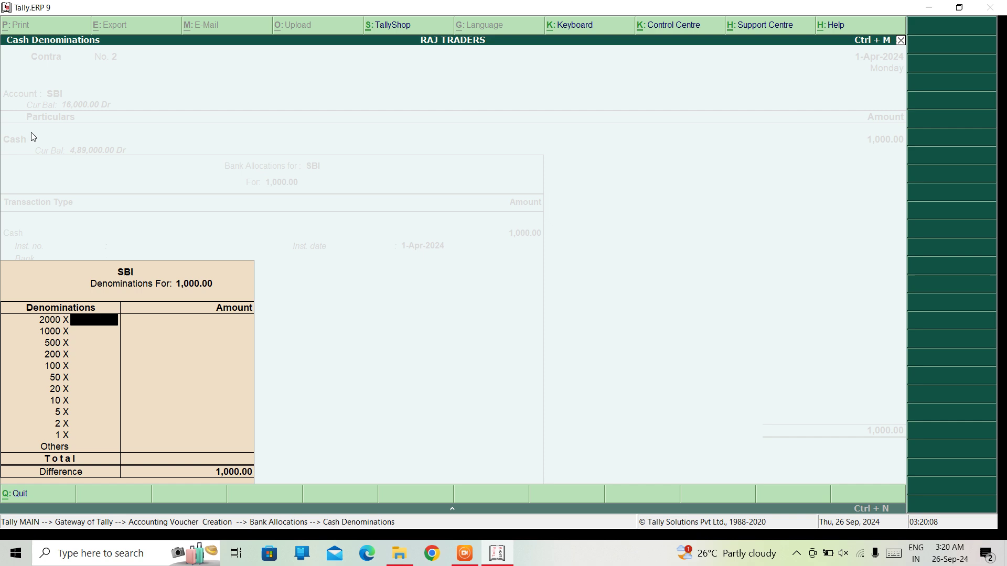
key(Return)
key(Return)
text(2)
key(Return)
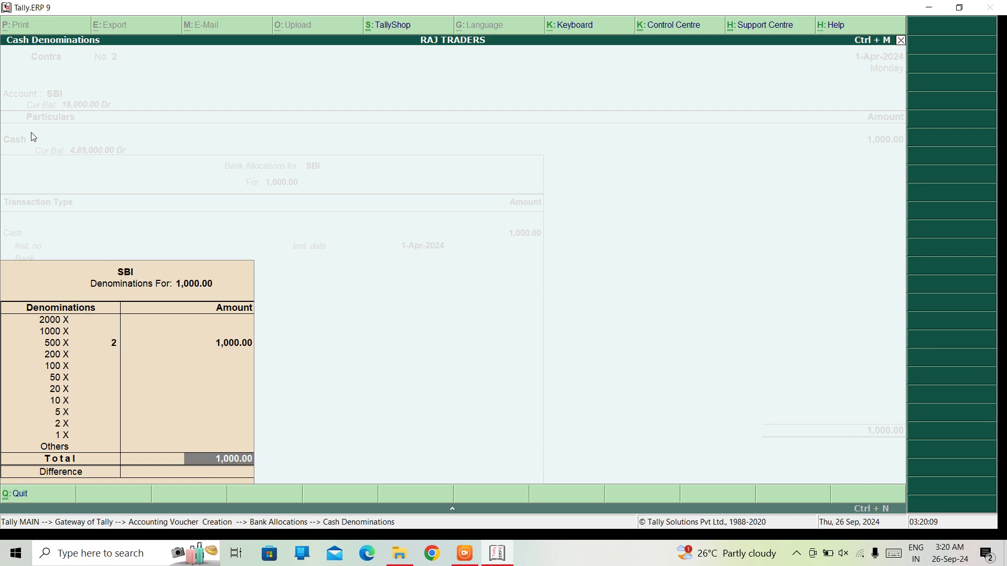
key(Return)
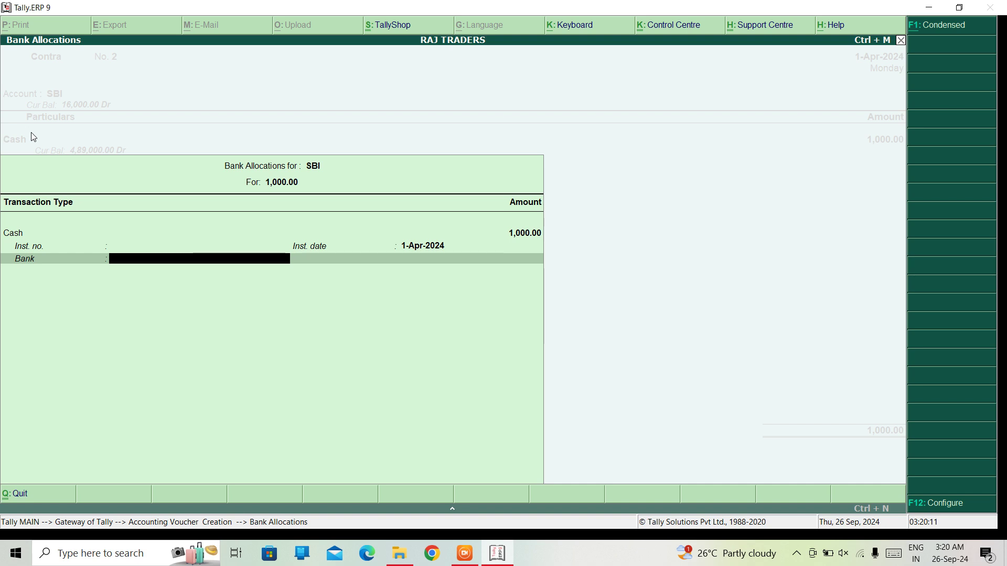
Step: Specify SBI as the bank name for the allocation, save the contra voucher and leave voucher entry
key(BackSpace)
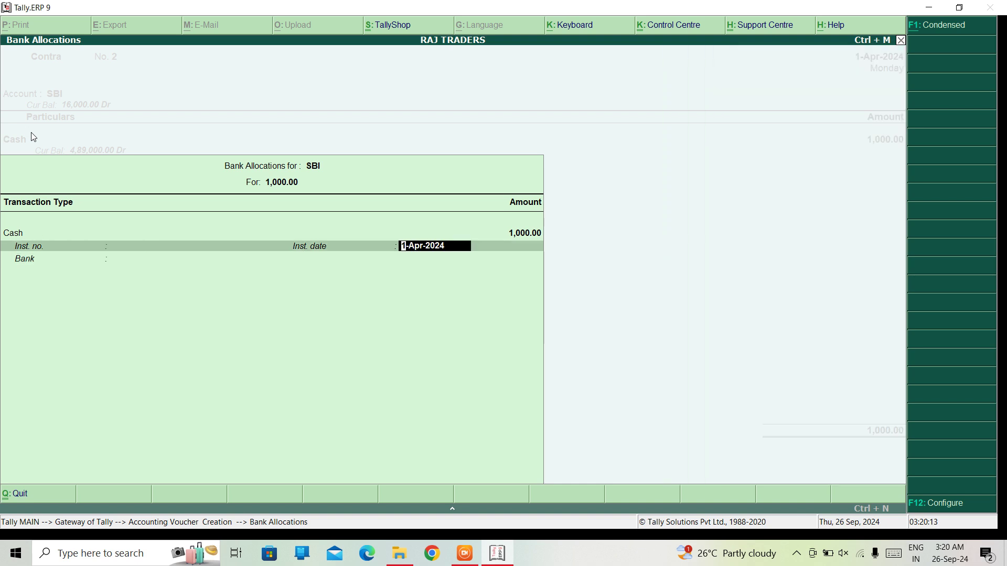
key(Return)
key(Down)
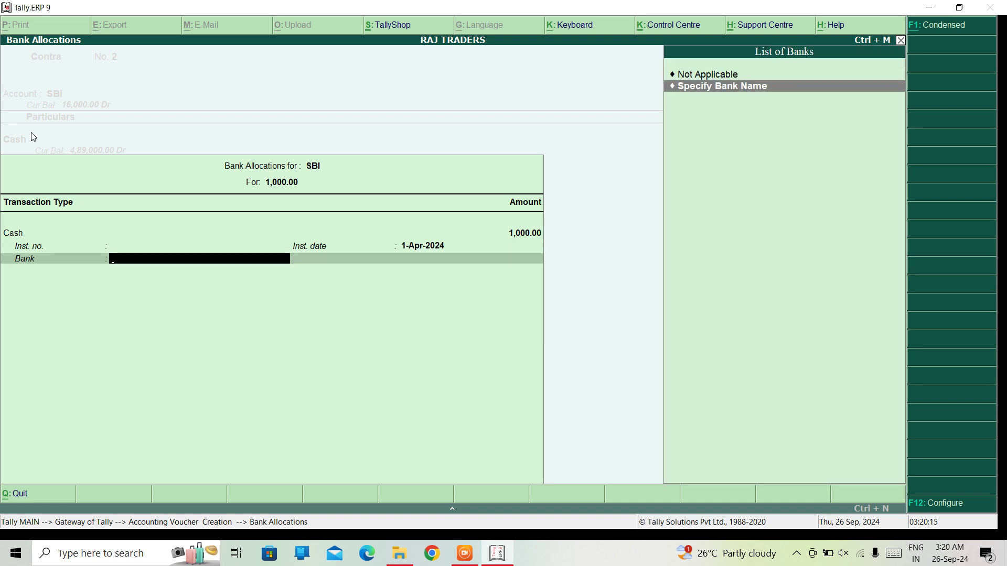
key(Return)
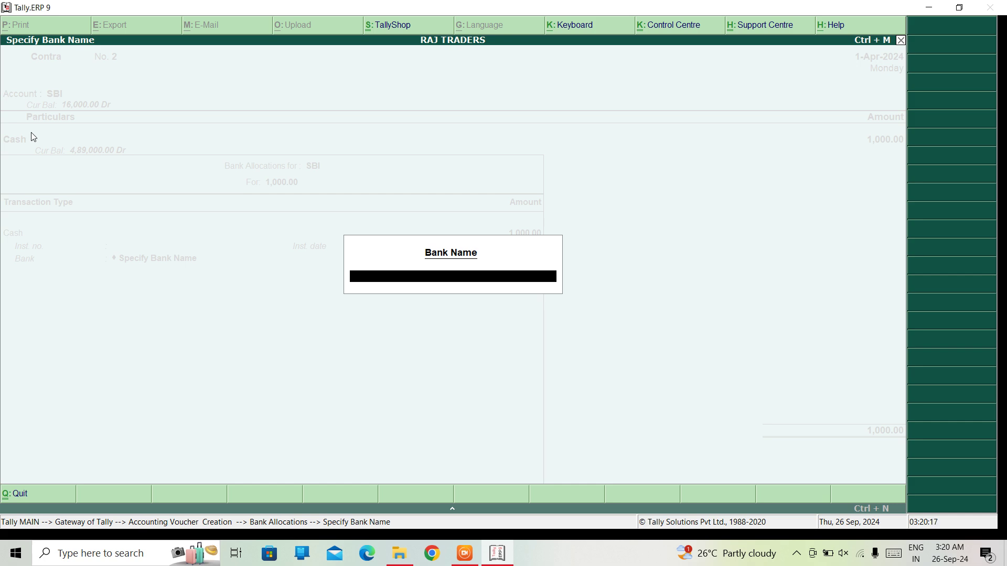
text(SBI)
key(Return)
key(Return)
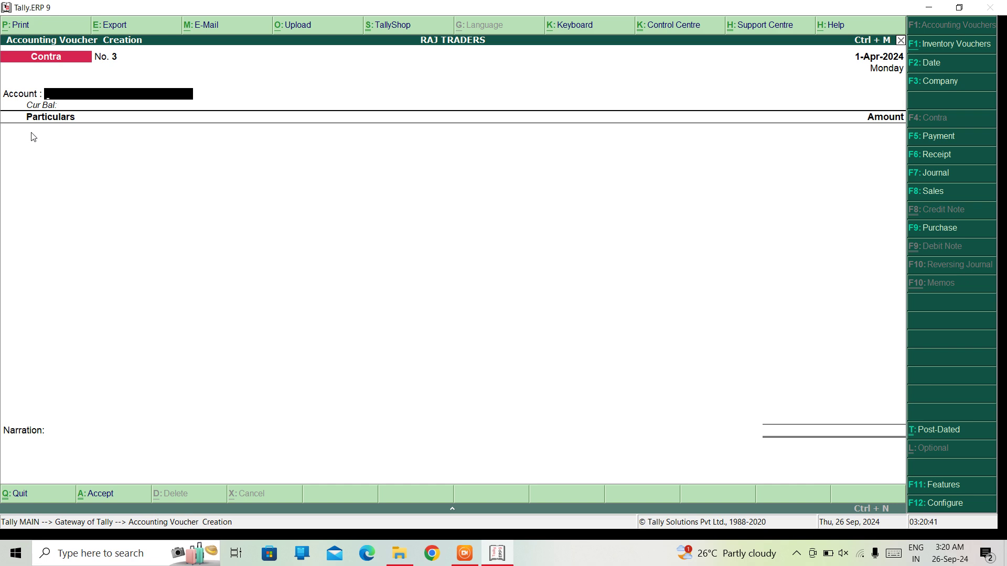
key(Escape)
key(Return)
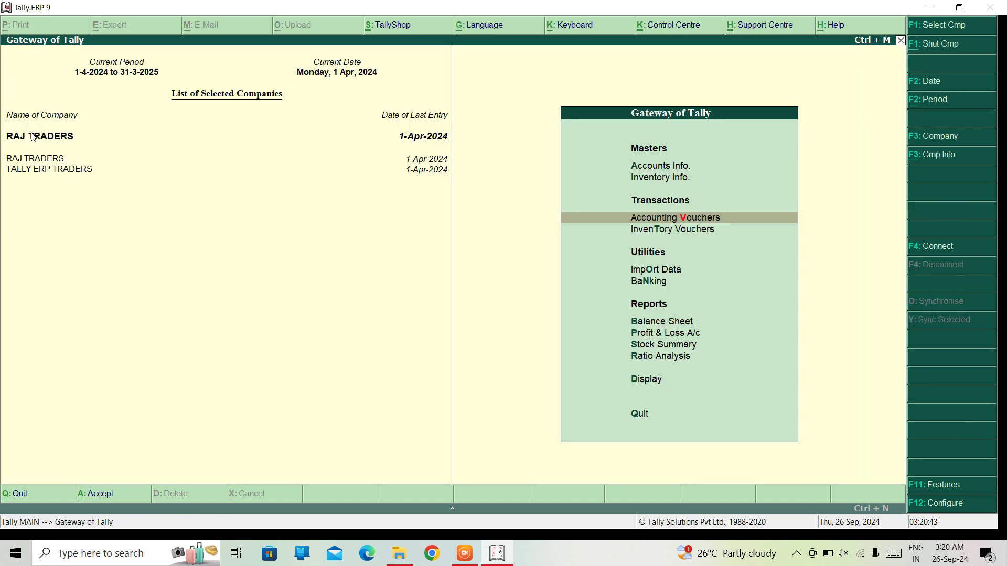
Step: Reopen the balance sheet and view the Current Assets group summary
key(Down)
key(Down)
key(Down)
key(Down)
key(Down)
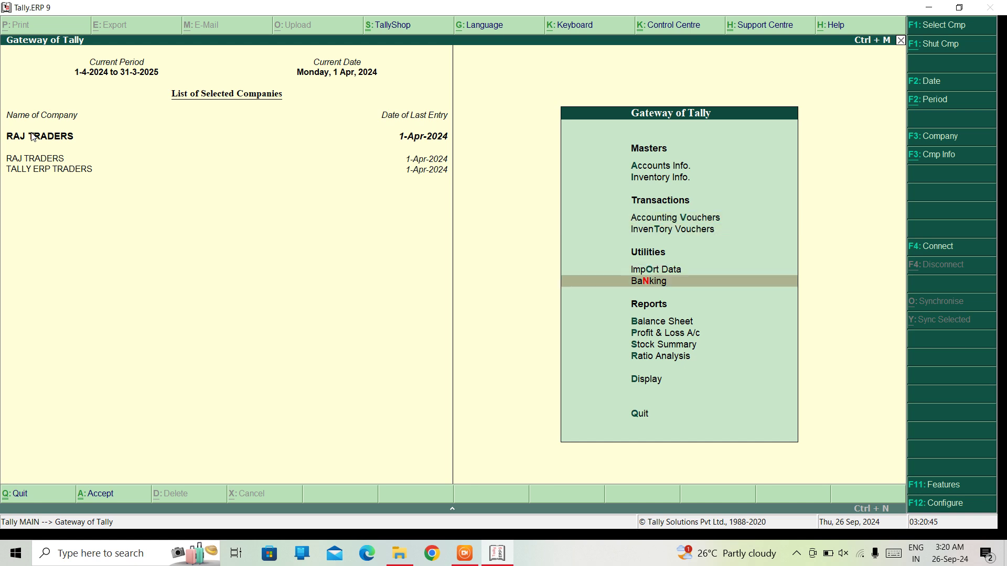
key(Up)
key(Return)
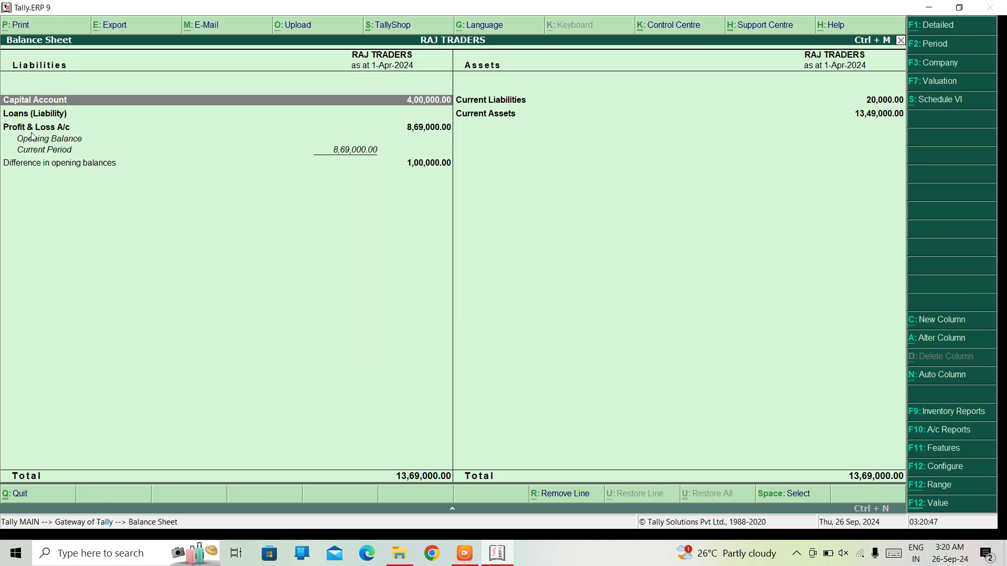
key(Right)
key(Down)
key(Return)
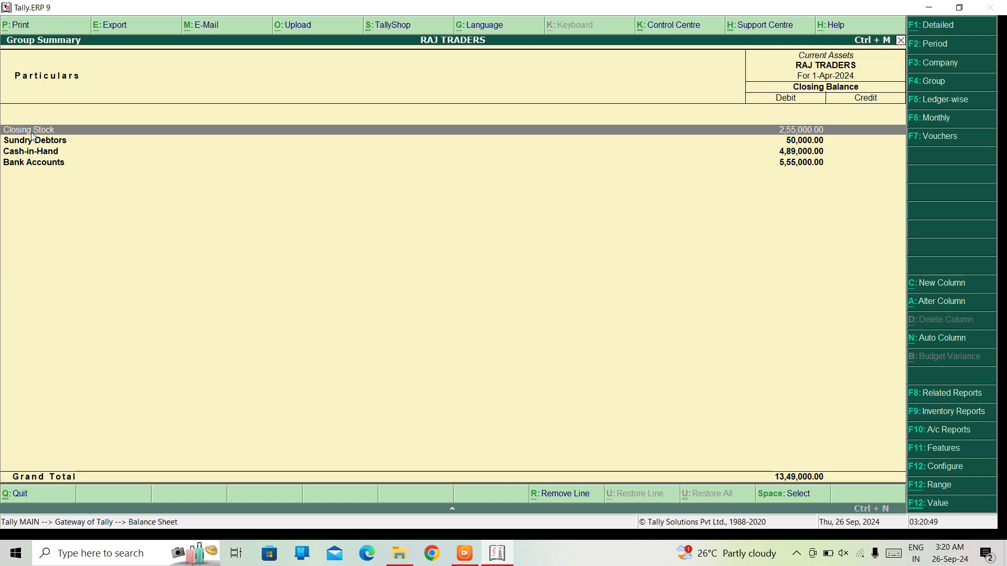
Step: Open the Bank Accounts group and drill down to the SBI ledger's April vouchers
key(Down)
key(Down)
key(Down)
key(Return)
key(Down)
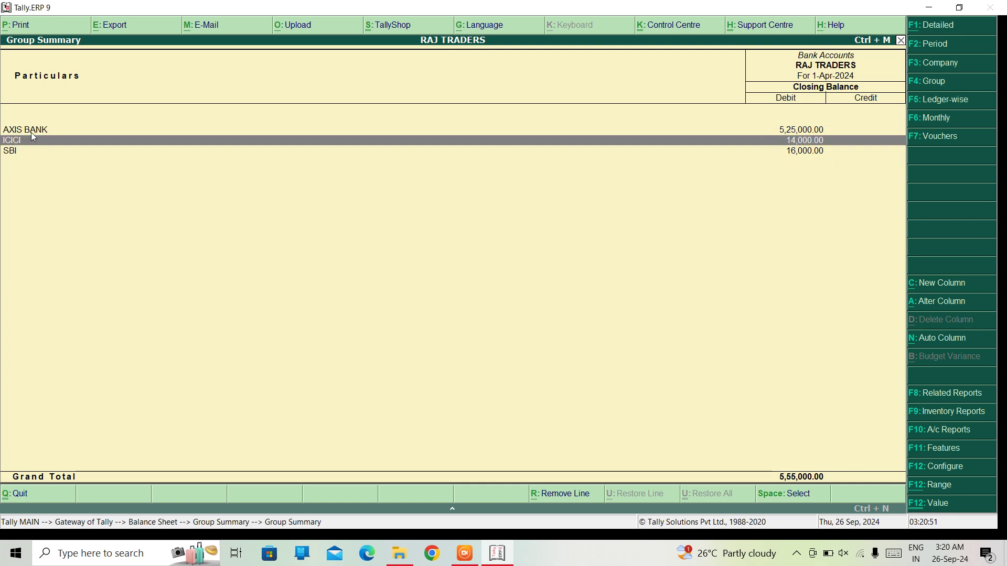
key(Down)
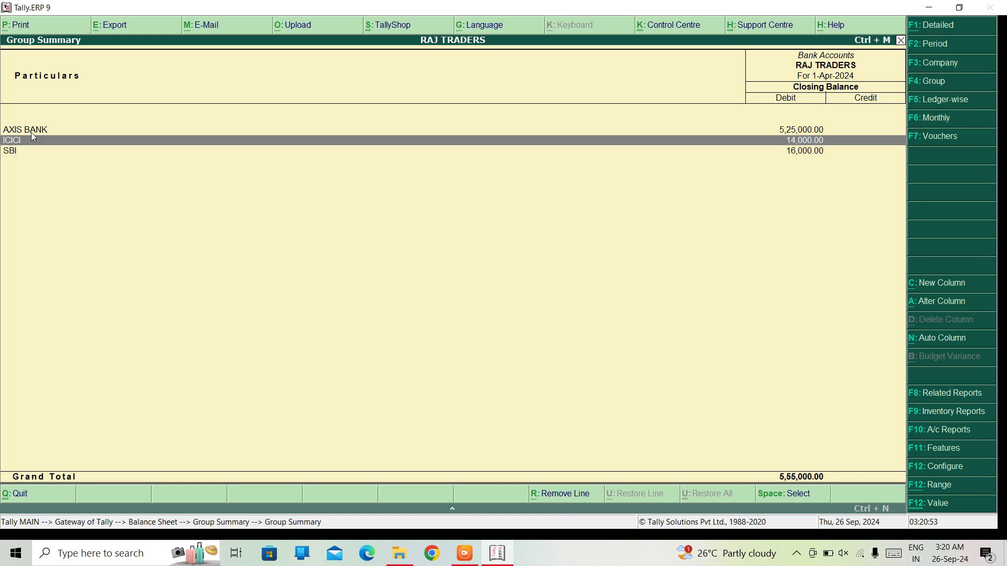
key(Down)
key(Up)
key(Up)
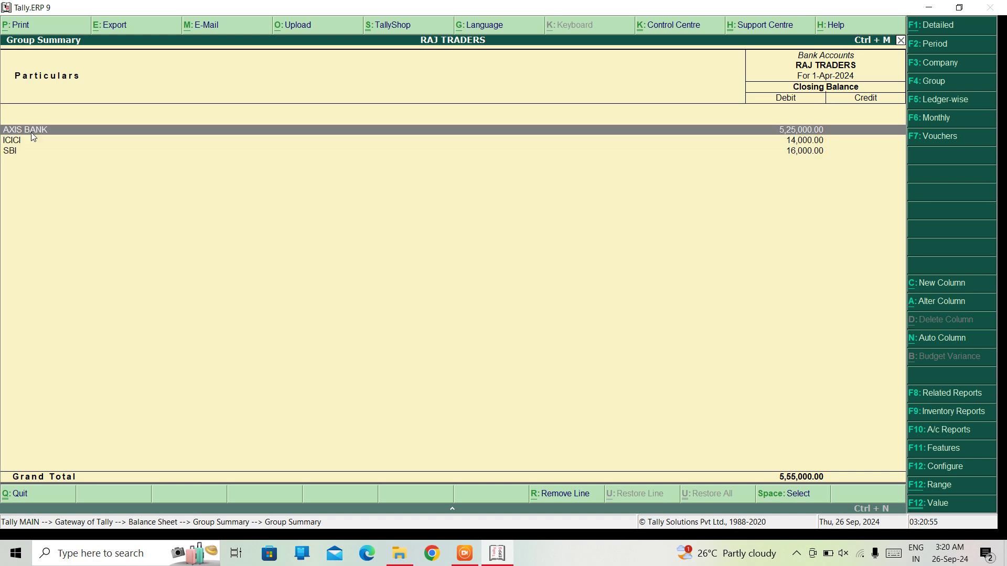
key(Down)
key(Down)
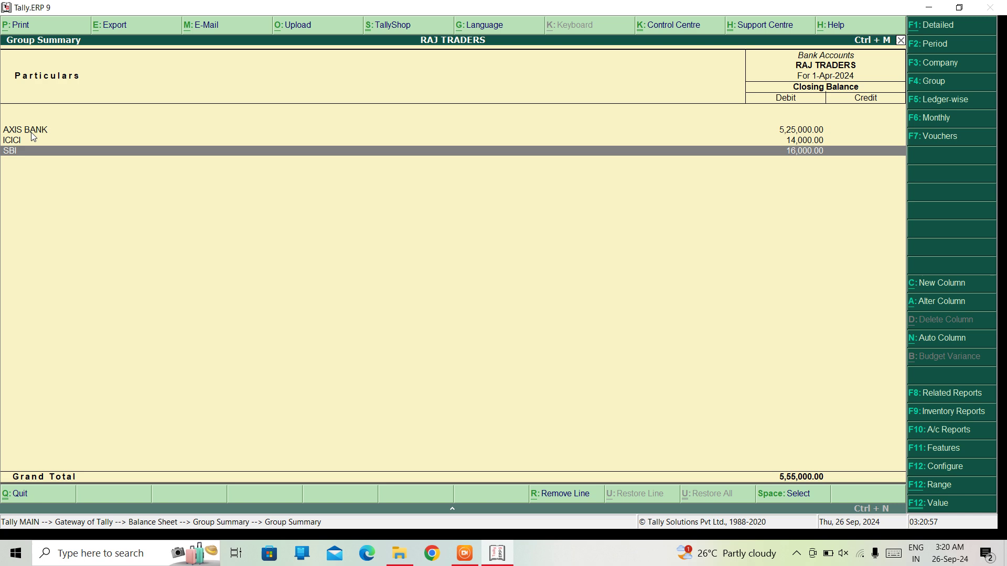
key(Return)
key(Return)
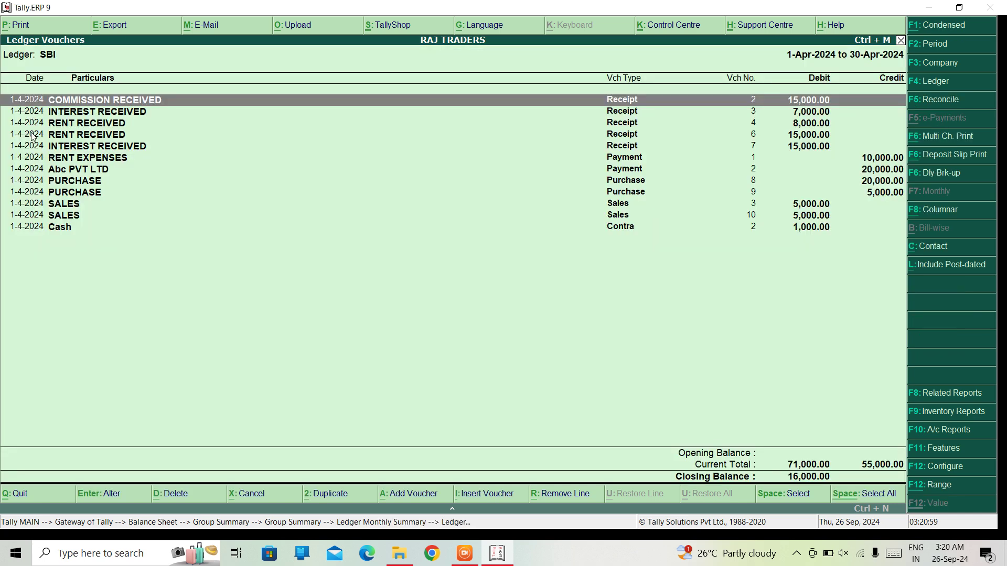
Step: Go through the SBI ledger's April vouchers down to the Cash contra entry, and return to the Bank Accounts summary
key(Down)
key(Down)
key(Down)
key(Down)
key(Down)
key(Down)
key(Down)
key(Down)
key(Down)
key(Down)
key(Down)
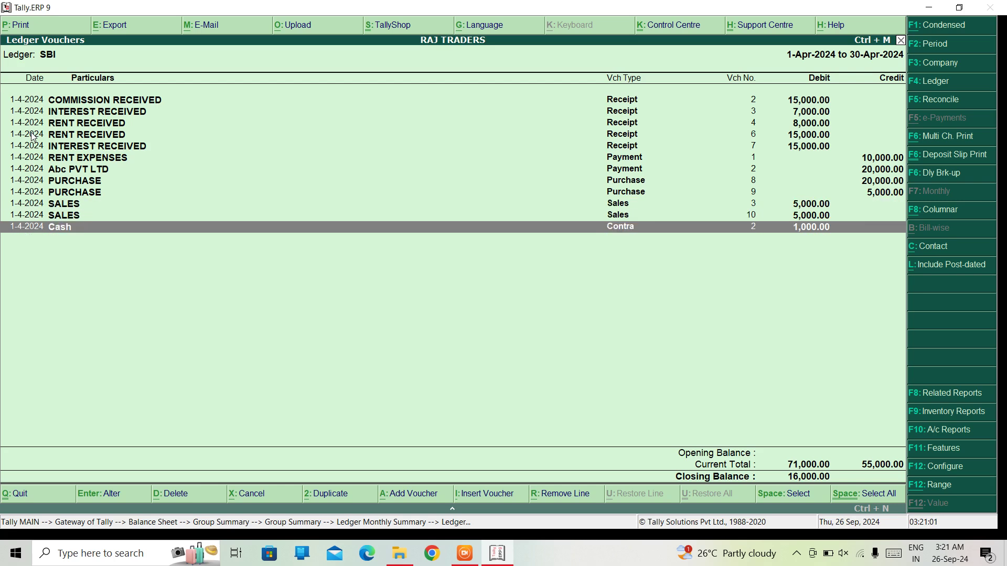
key(Escape)
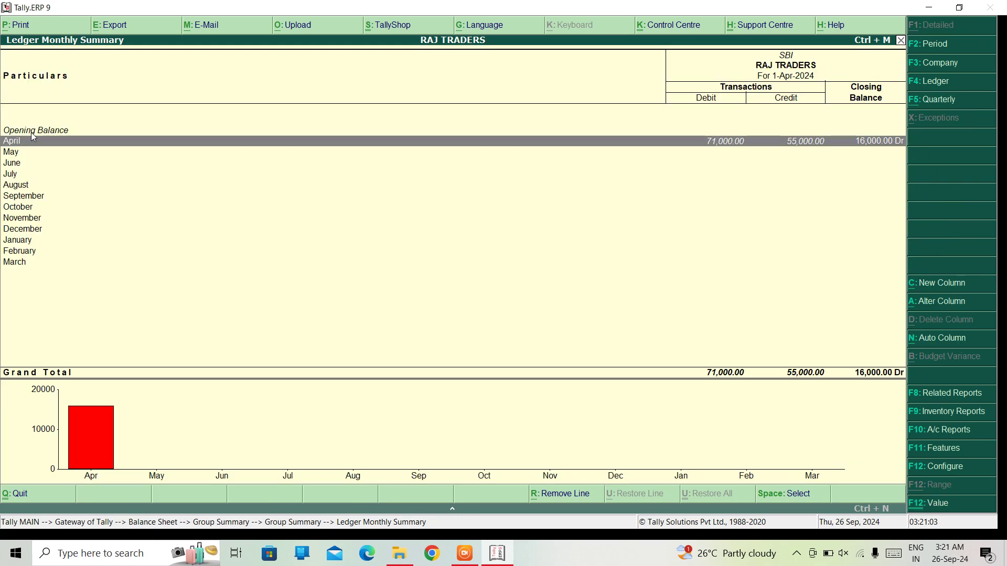
key(Escape)
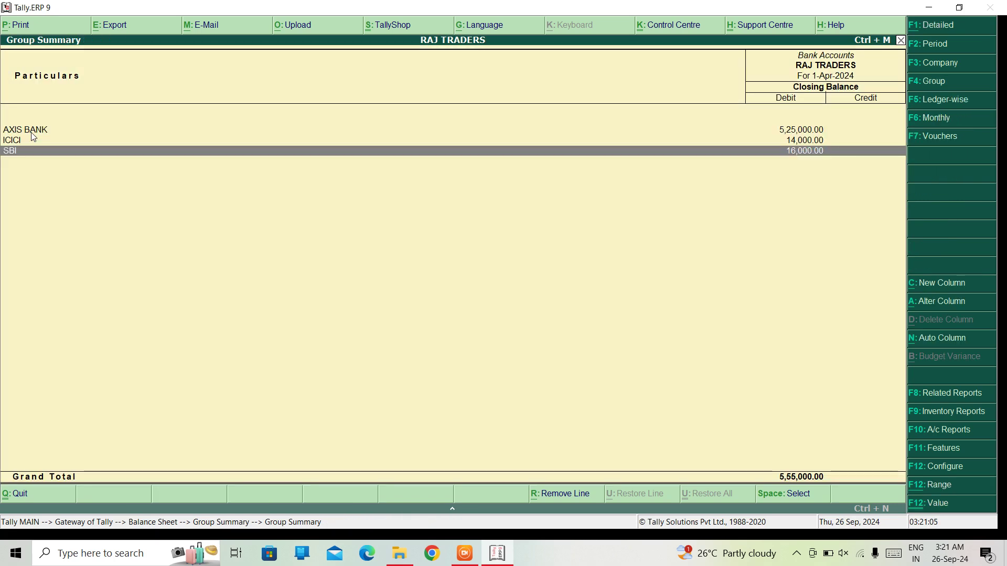
key(Up)
key(Up)
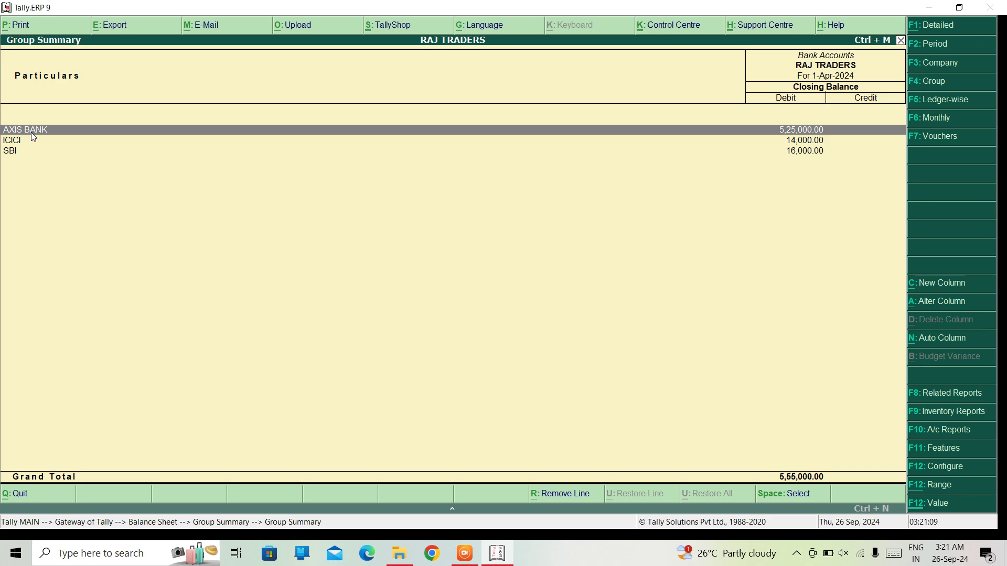
Step: Close the balance sheet reports and view a blank contra voucher, quitting it without making an entry
key(Escape)
key(Escape)
key(Escape)
key(Up)
key(Up)
key(Up)
key(Up)
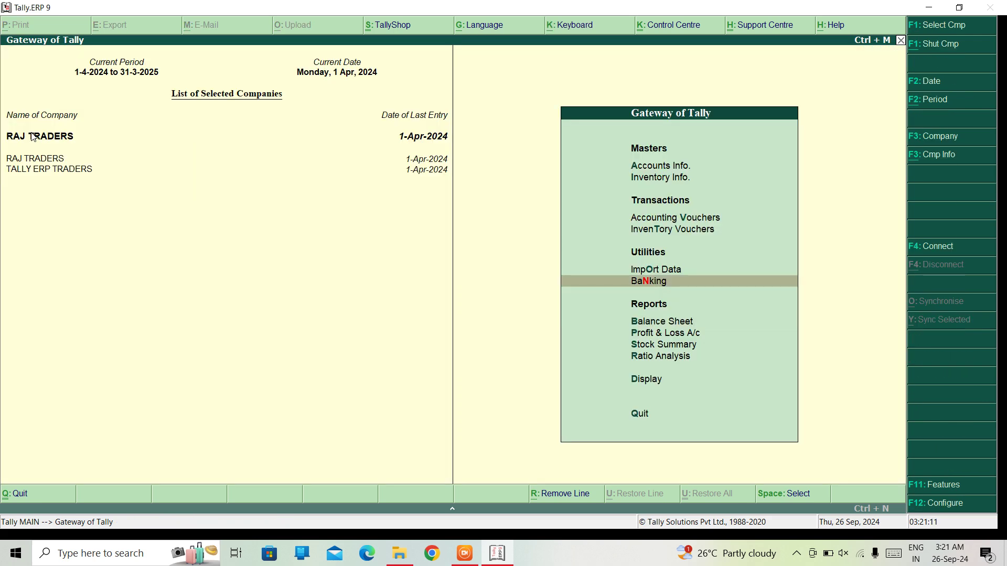
key(Return)
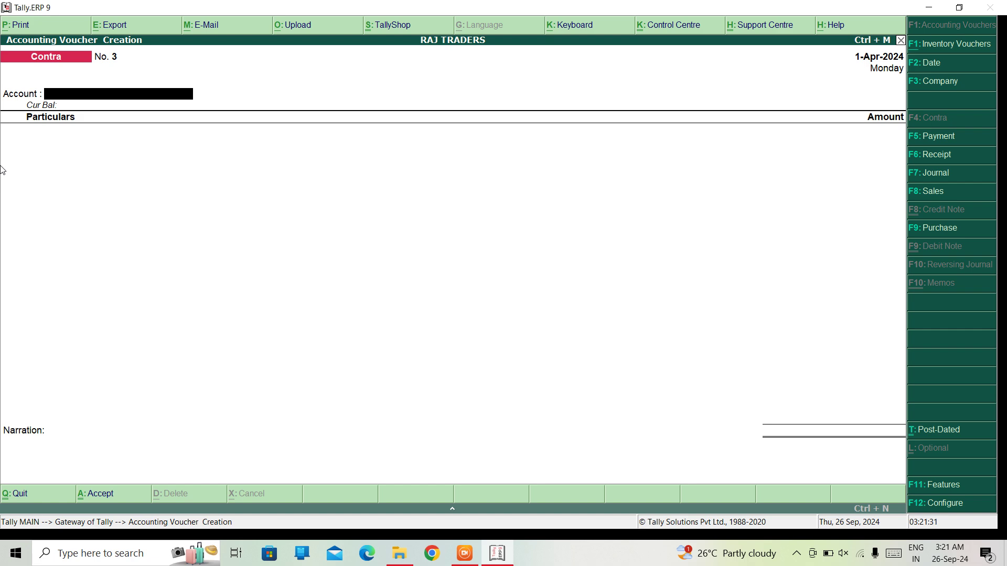
key(Escape)
key(Return)
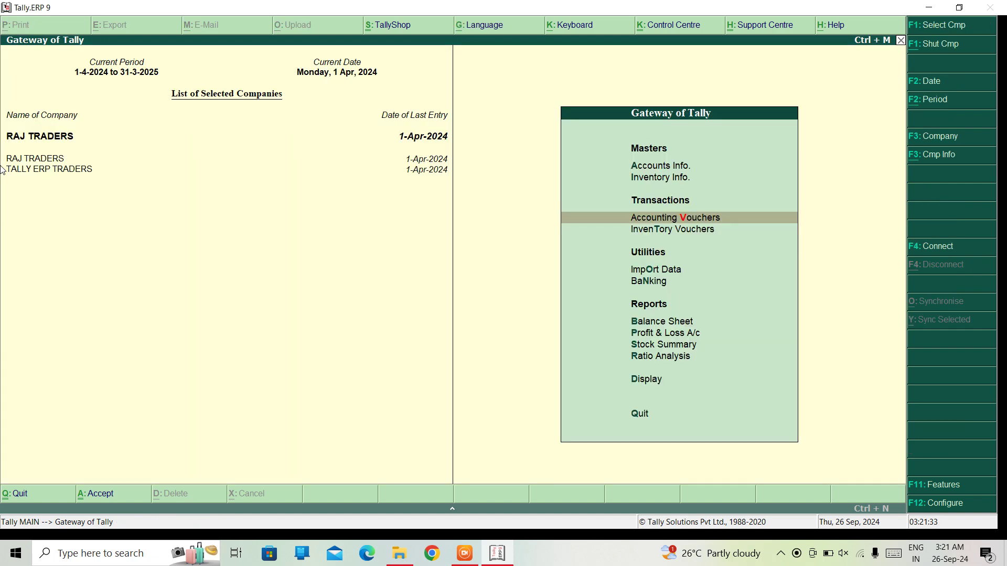
Step: Open the Cash/Bank Books summary from the Account Books reports
key(Down)
key(Down)
key(Down)
key(Down)
key(Down)
key(Down)
key(Down)
key(Down)
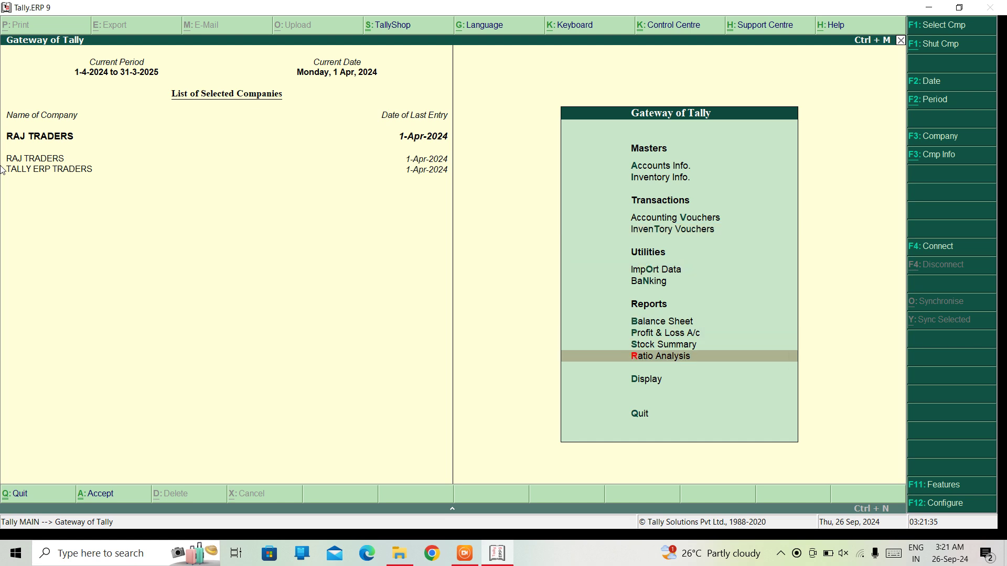
key(Return)
key(Down)
key(Down)
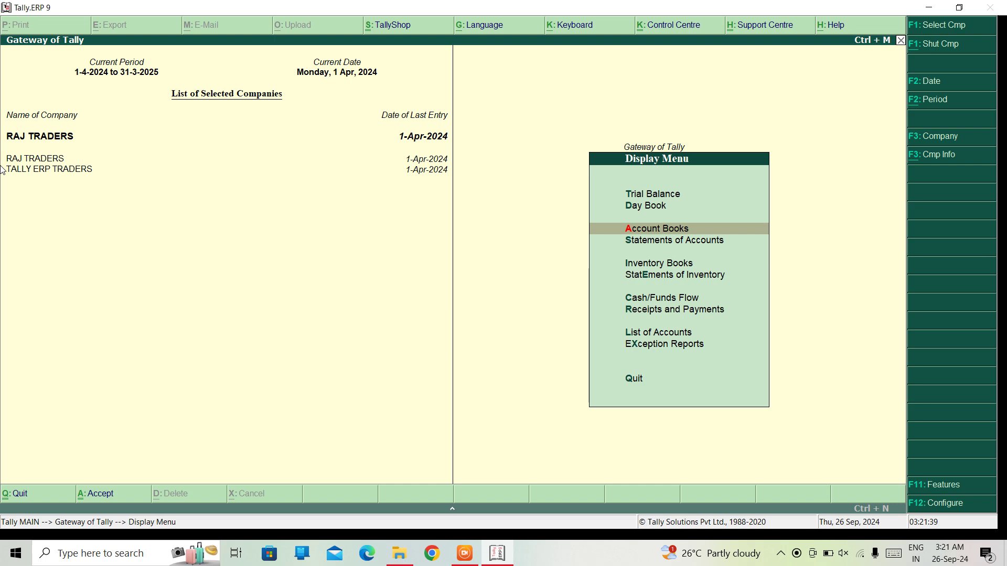
key(Return)
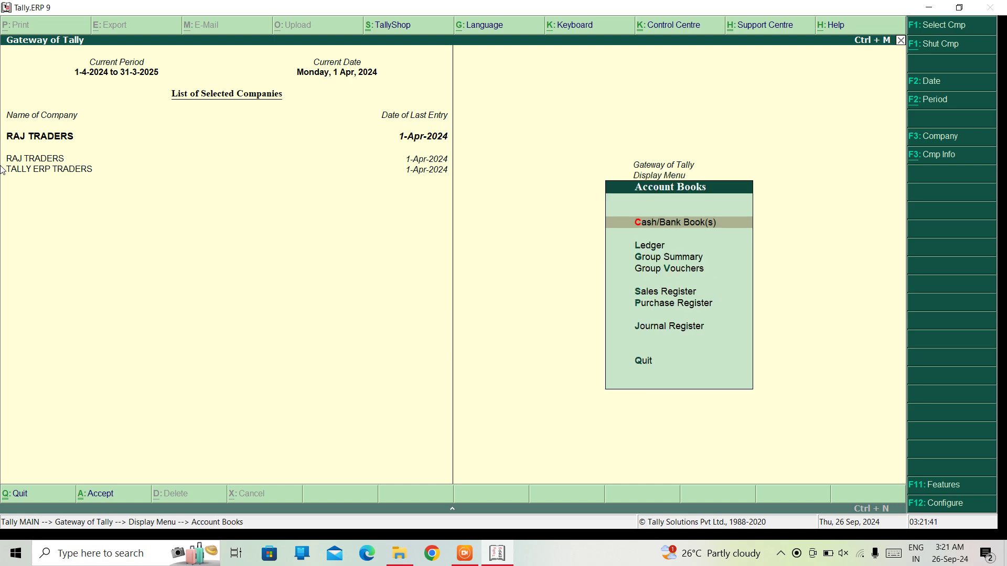
key(Return)
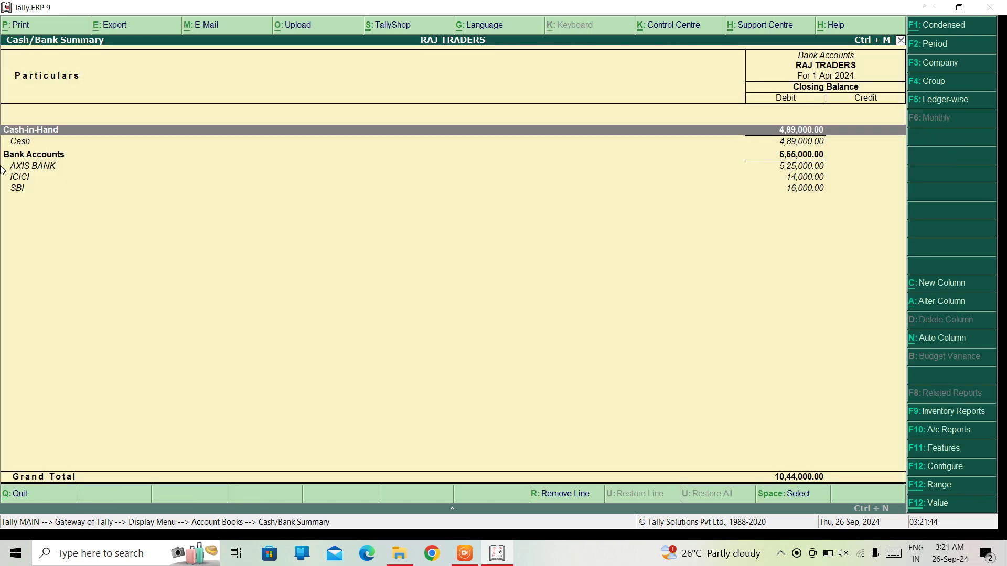
Step: Open the SBI ledger from the Cash/Bank summary and back out of the account book reports
key(Down)
key(Down)
key(Down)
key(Down)
key(Down)
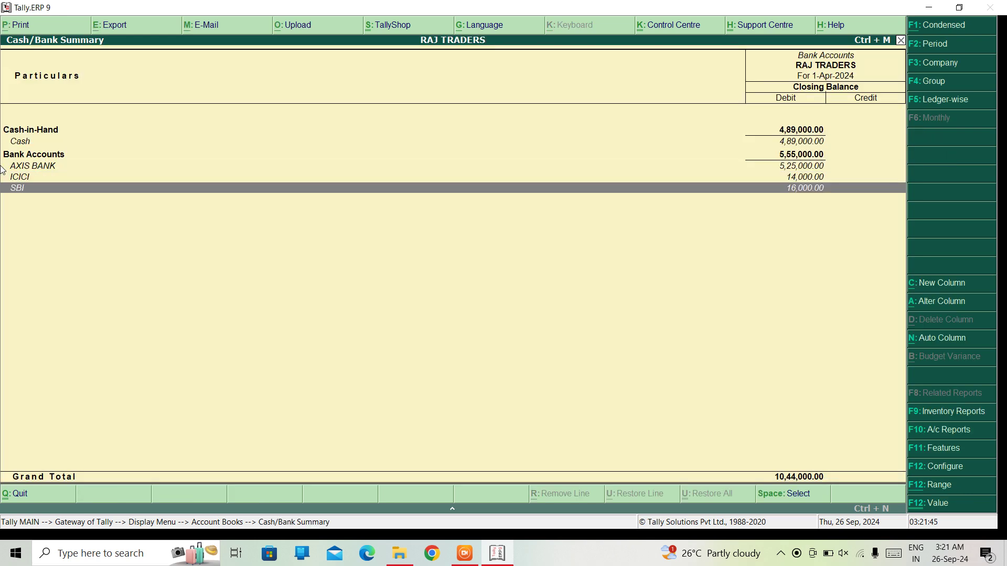
key(Return)
key(Escape)
key(Escape)
key(Escape)
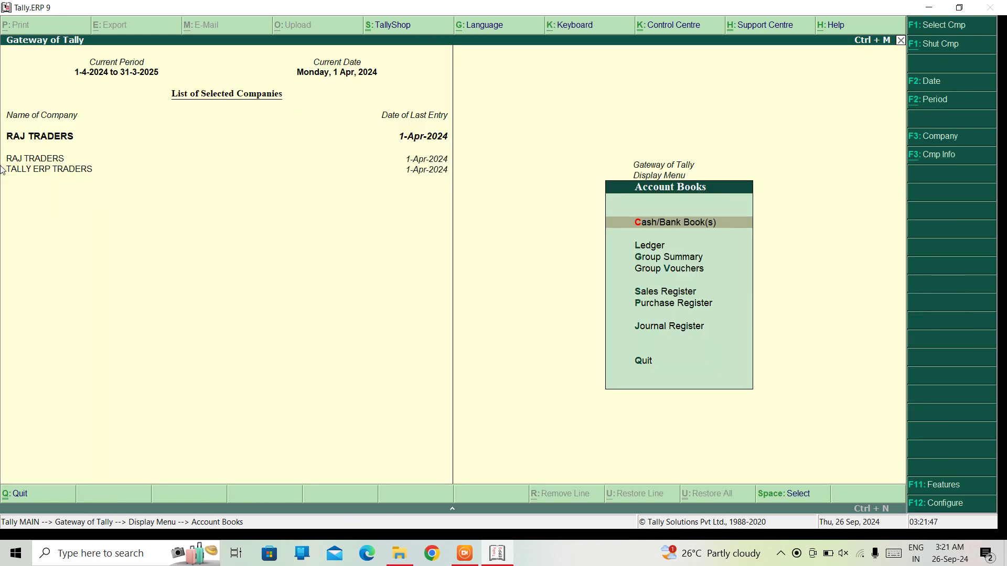
Step: Open the Day Book and close it again
key(Up)
key(Return)
key(Escape)
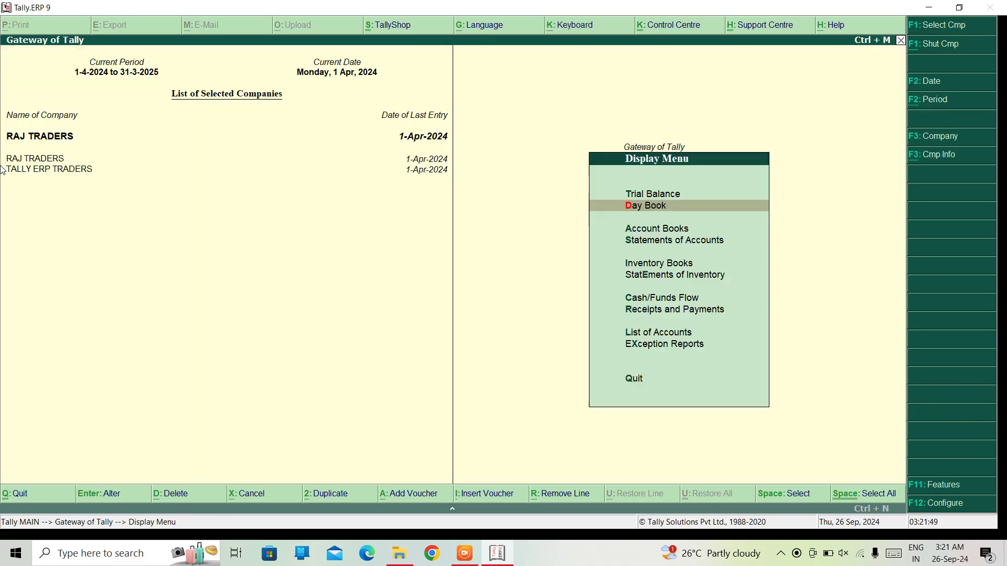
Step: Open the Trial Balance and drill down into the Current Assets group
key(Up)
key(Return)
key(Down)
key(Down)
key(Down)
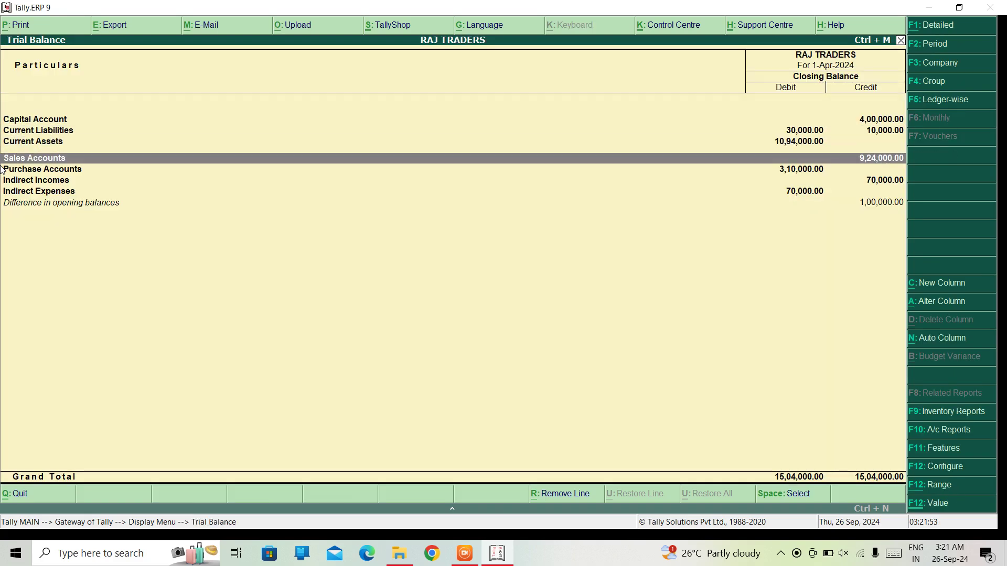
key(Up)
key(Return)
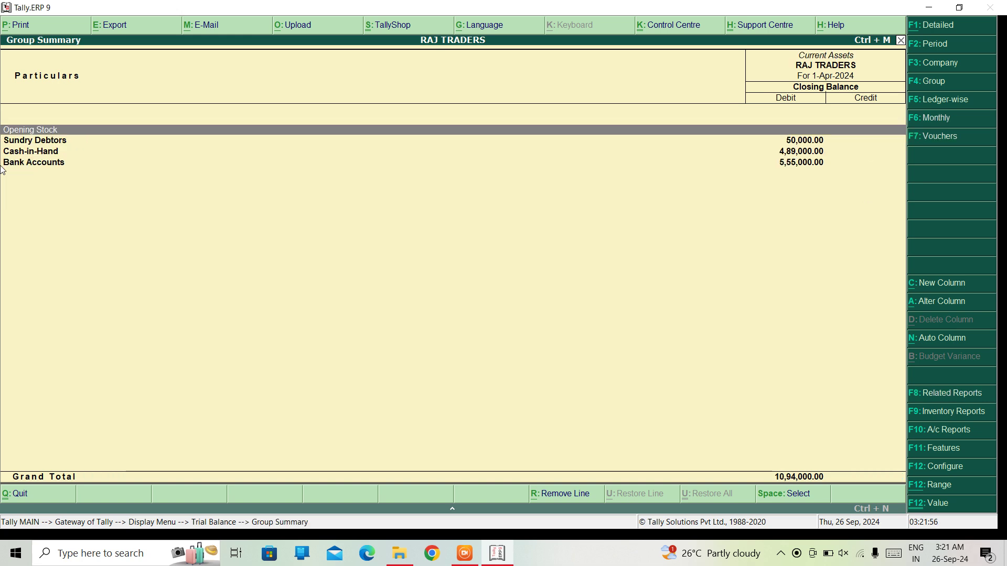
Step: Drill down into the Bank Accounts group to view the balance of each bank
key(Down)
key(Down)
key(Down)
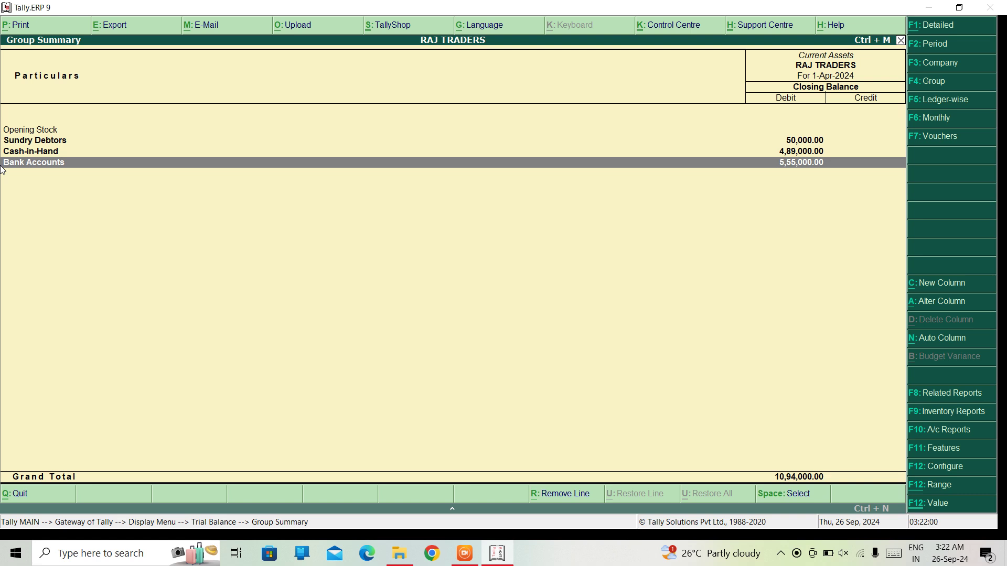
key(Return)
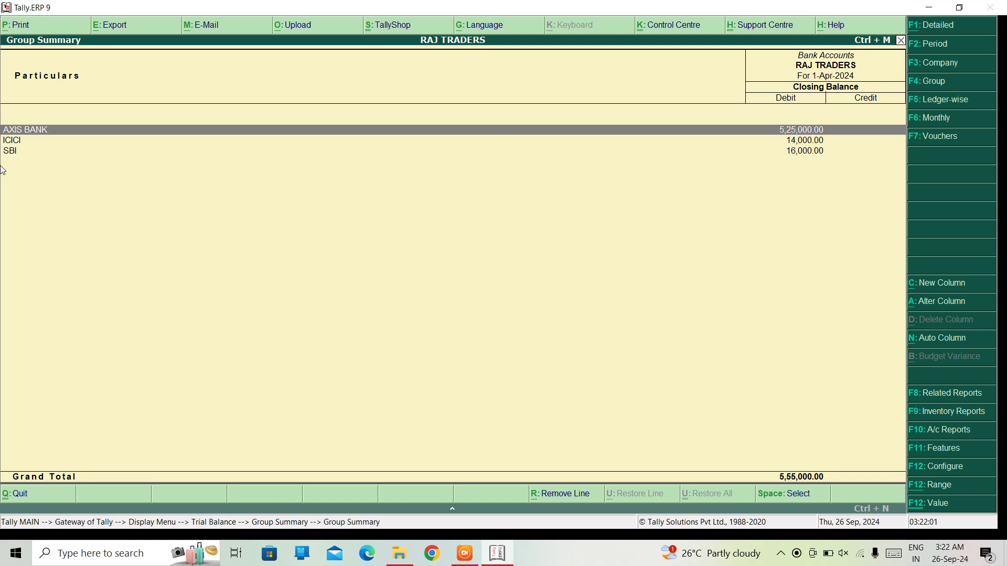
Step: Leave the Trial Balance and view the Profit & Loss account, closing it again
key(Escape)
key(Escape)
key(Escape)
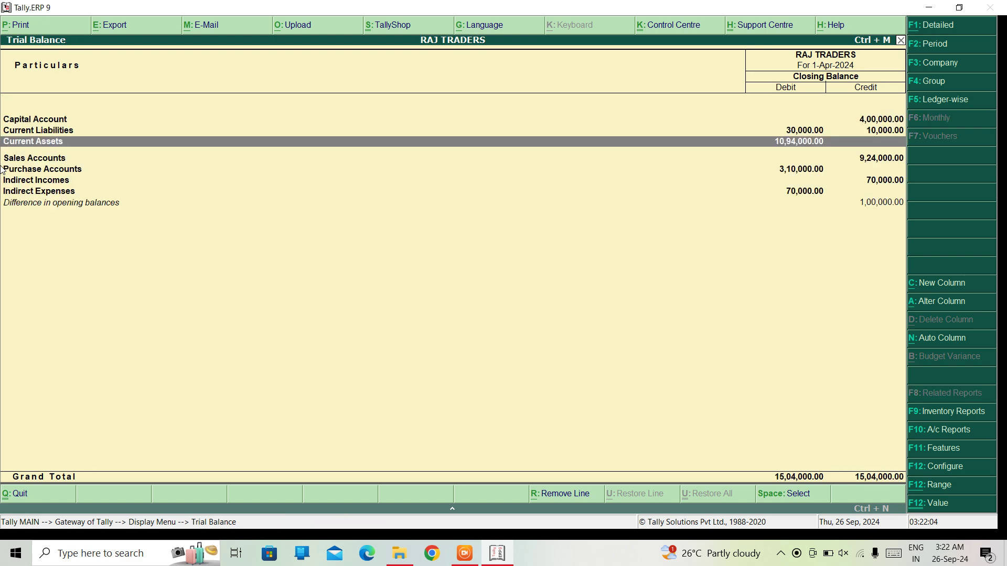
key(Escape)
key(Up)
key(Up)
key(Up)
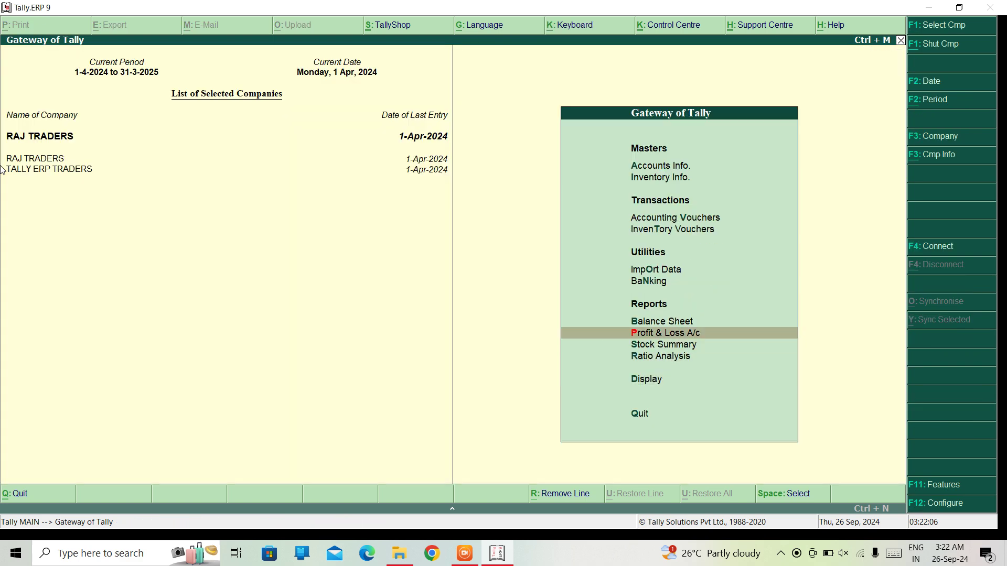
key(Return)
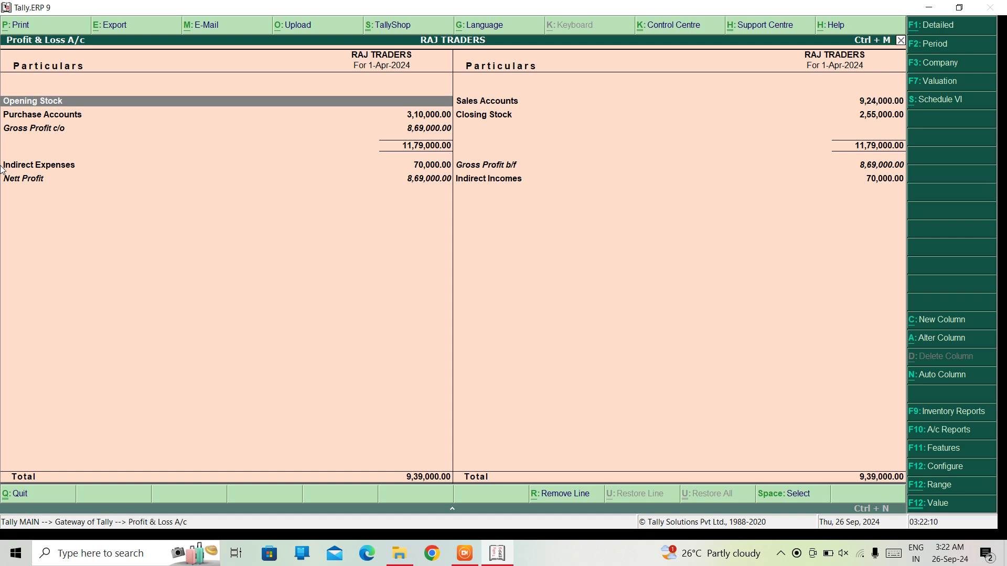
key(Escape)
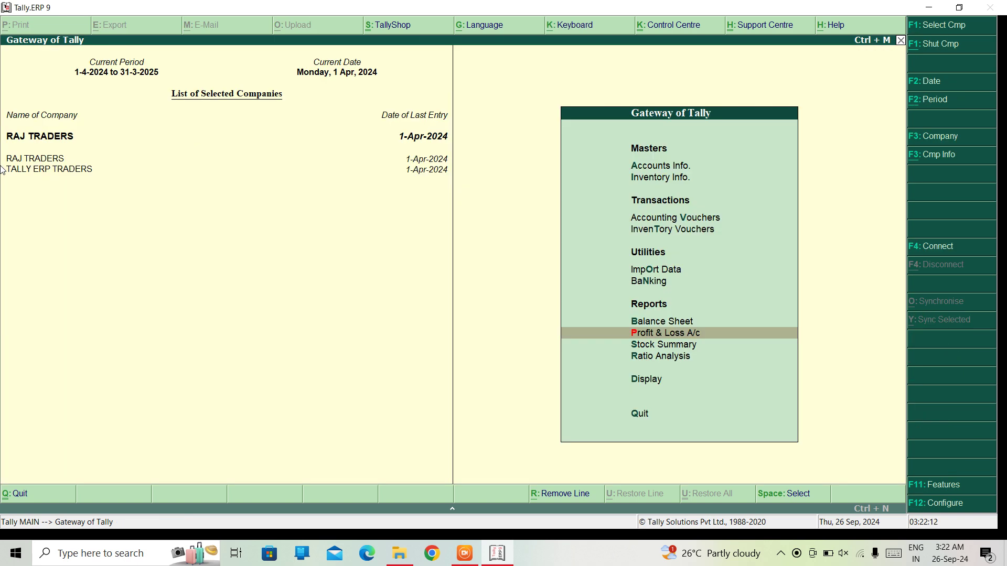
Step: Open accounting voucher creation with a blank contra voucher
key(Up)
key(Up)
key(Up)
key(Up)
key(Up)
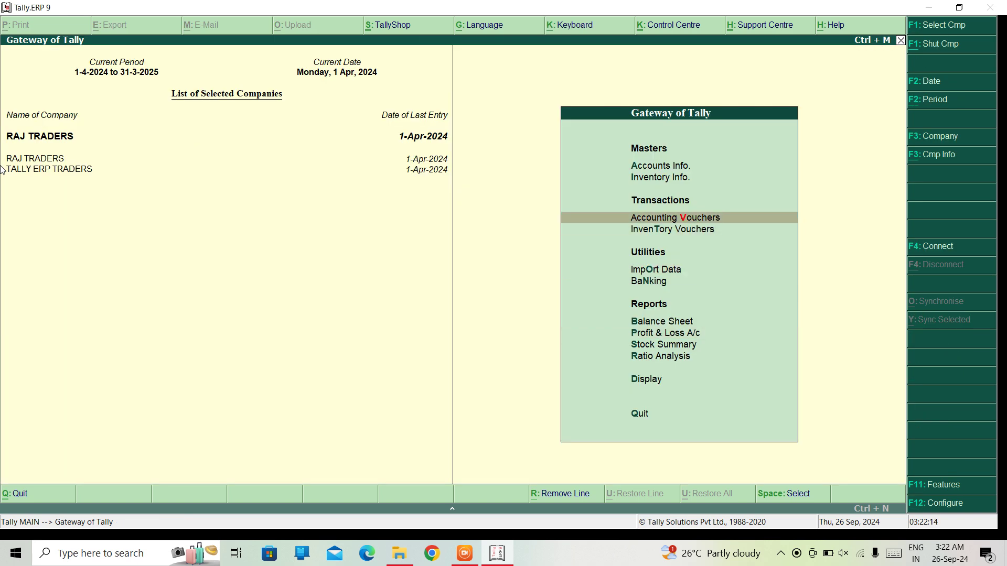
key(Return)
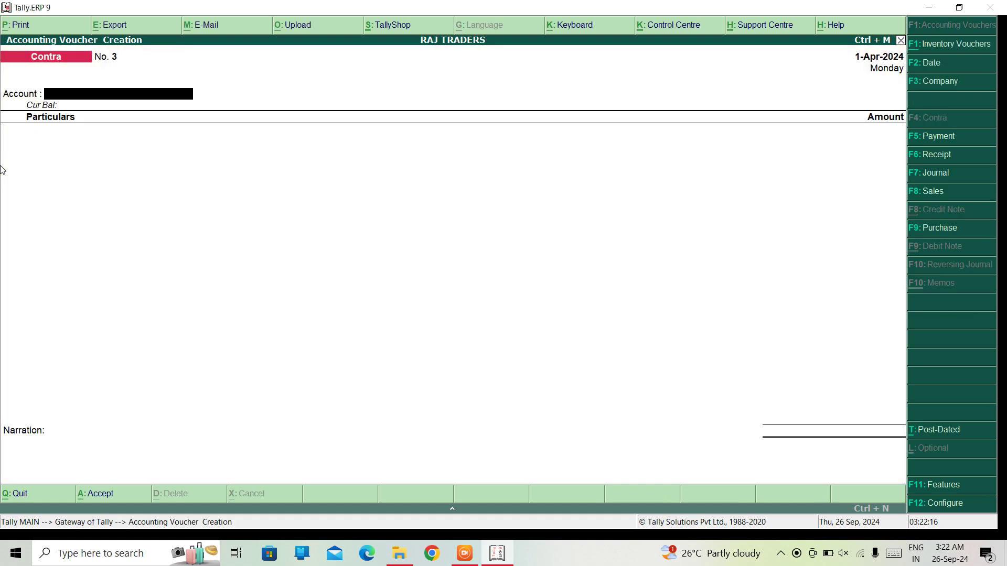